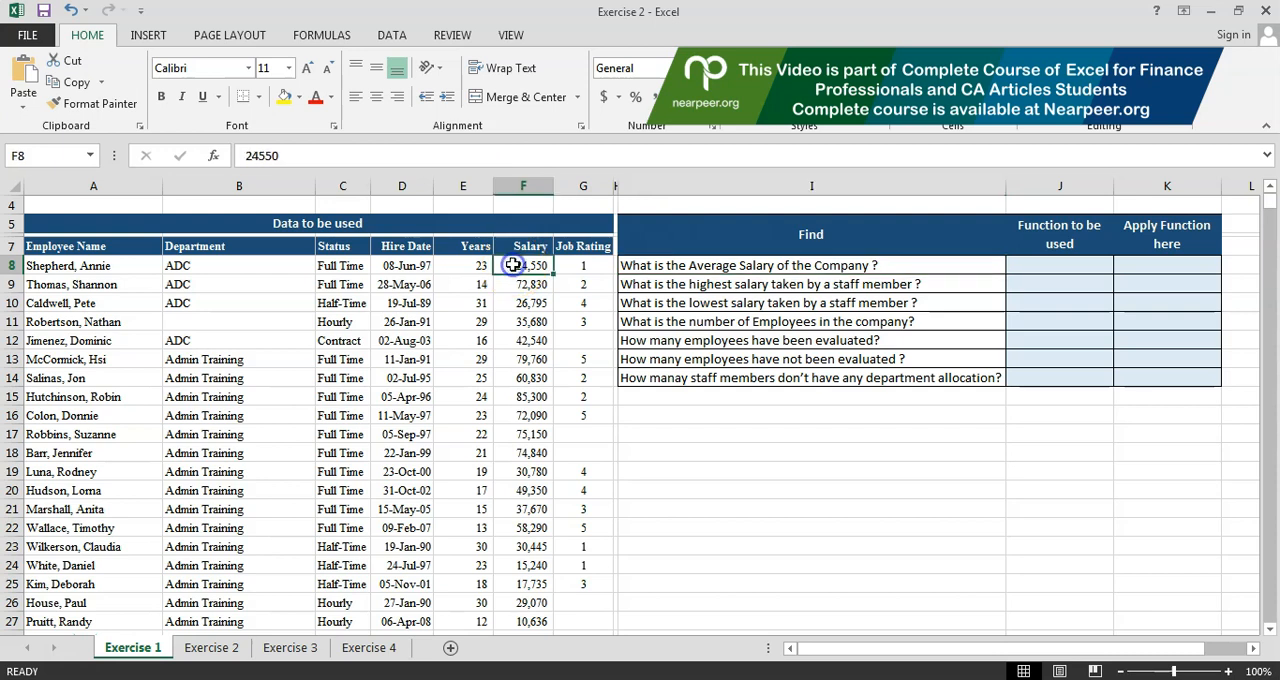
Step: Enter "Average" in J8 as the function to be used for the company's average salary
key(Down)
key(Down)
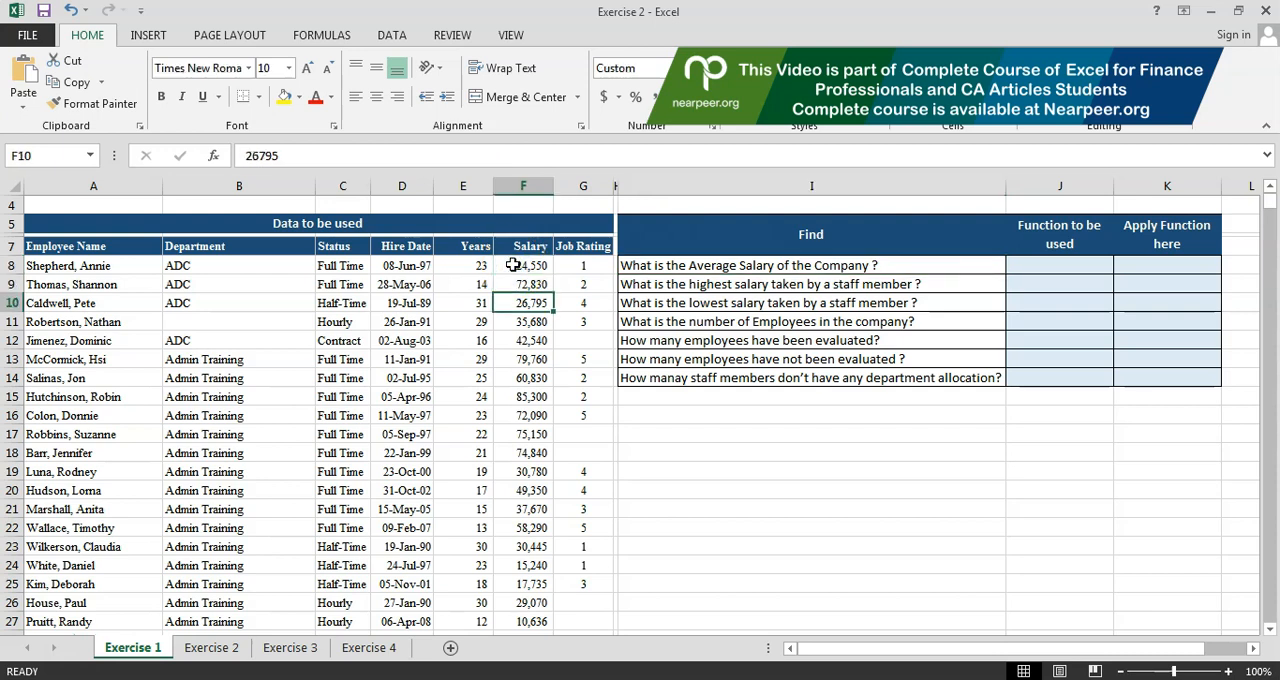
click(1040, 265)
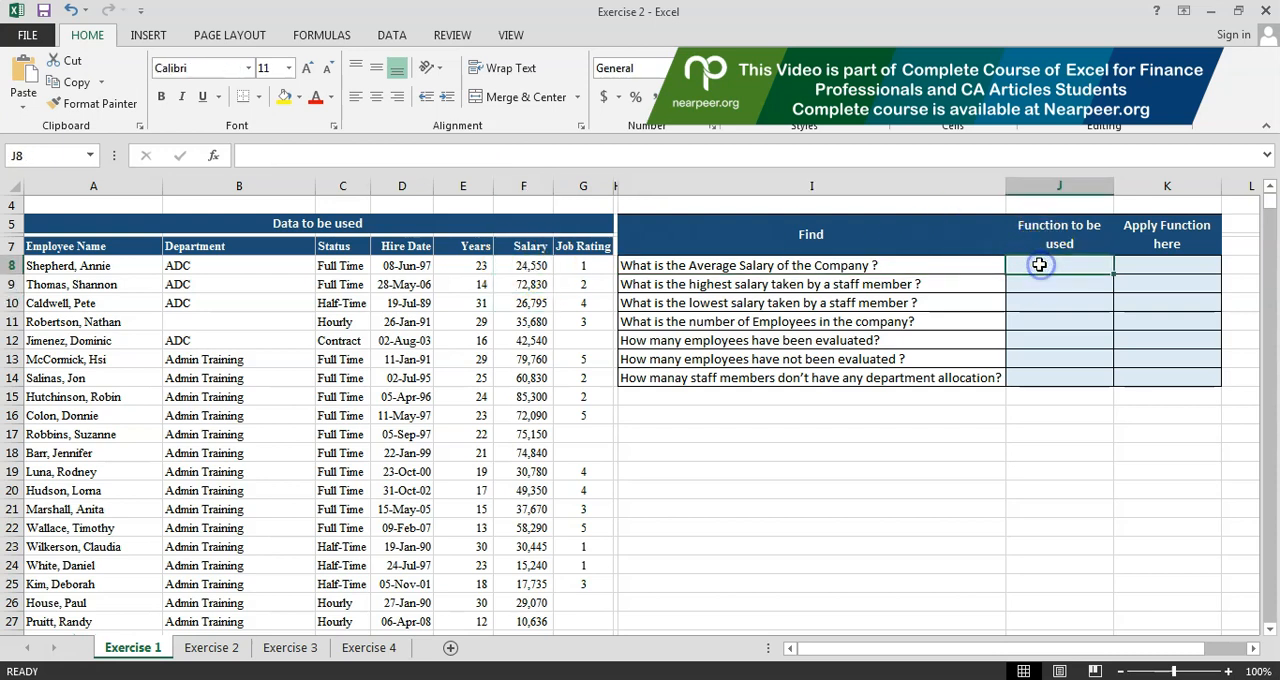
text(Average)
key(Return)
Step: Calculate the average salary in K8 with =AVERAGE(F8:F739), covering the whole Salary column
key(Up)
key(Right)
text(=average)
key(Tab)
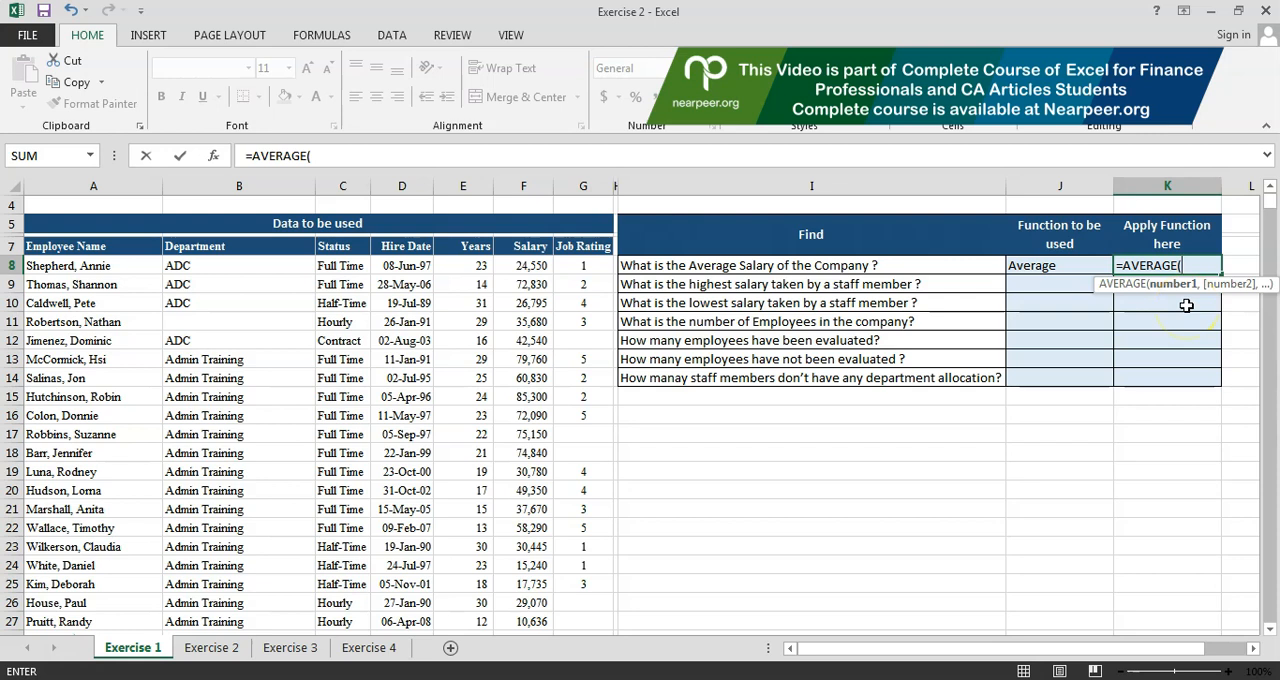
click(522, 267)
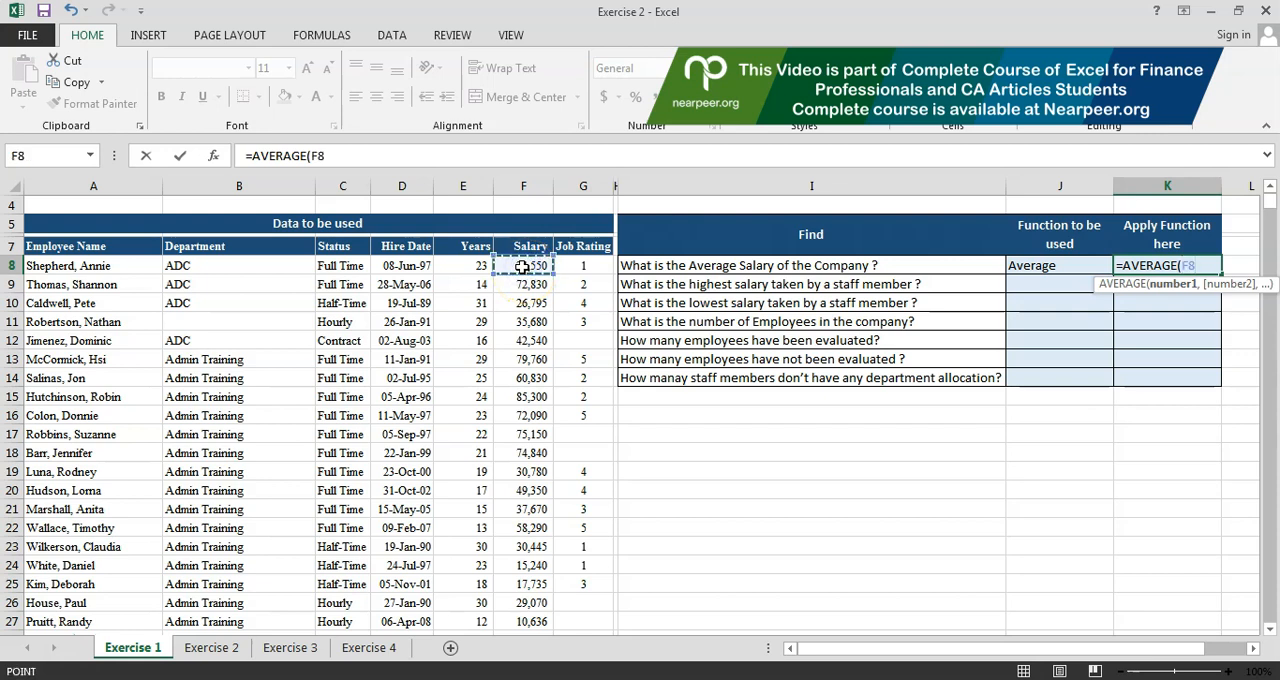
key(F8)
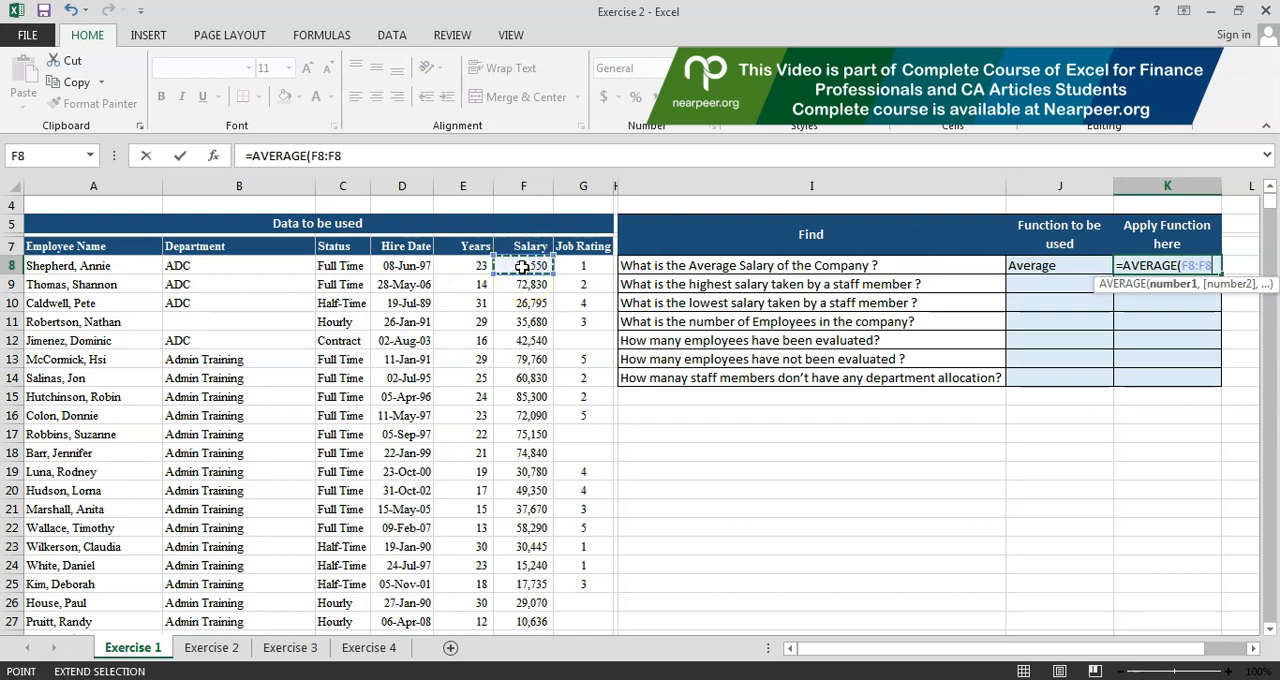
click(530, 316)
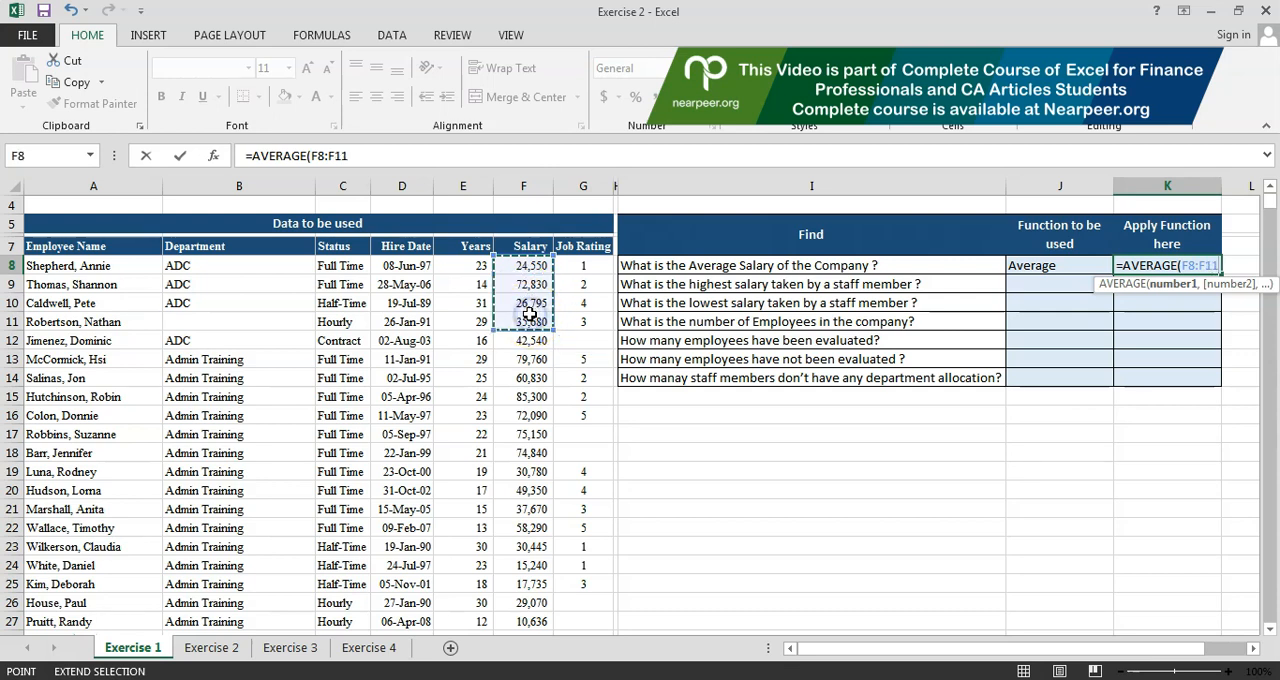
key(Down)
key(Down)
key(Down)
key(Down)
key(Down)
key(Down)
key(Down)
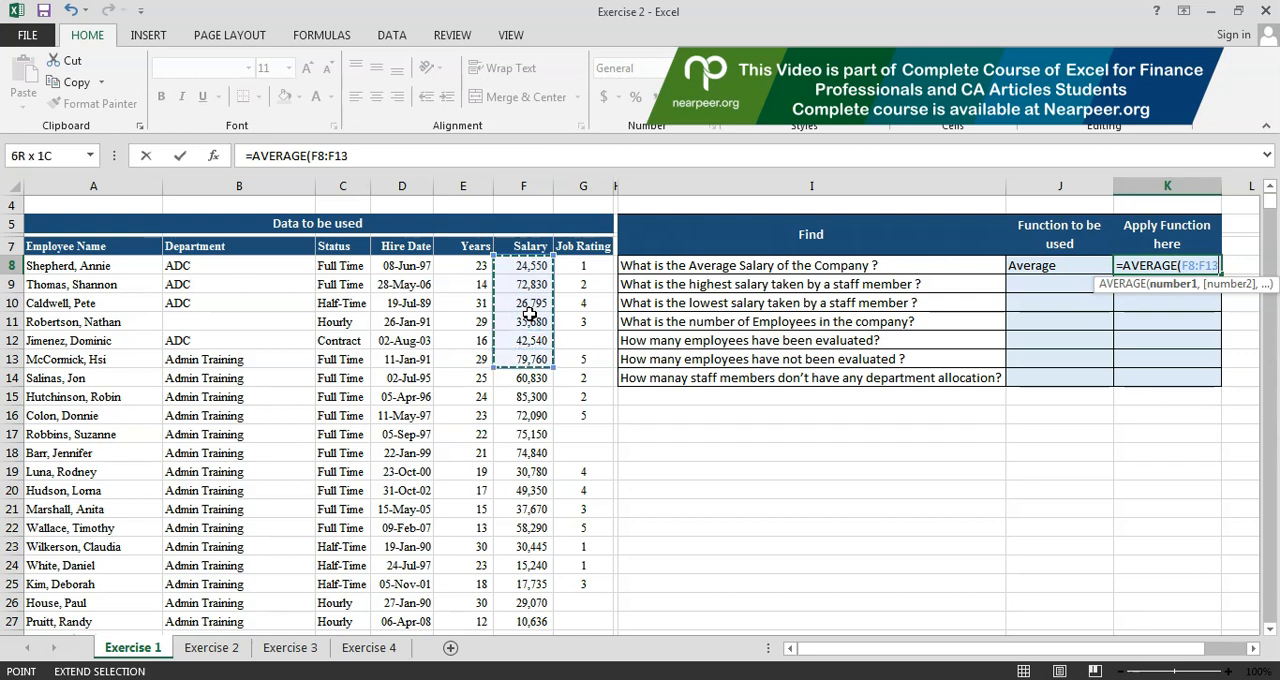
key(Down)
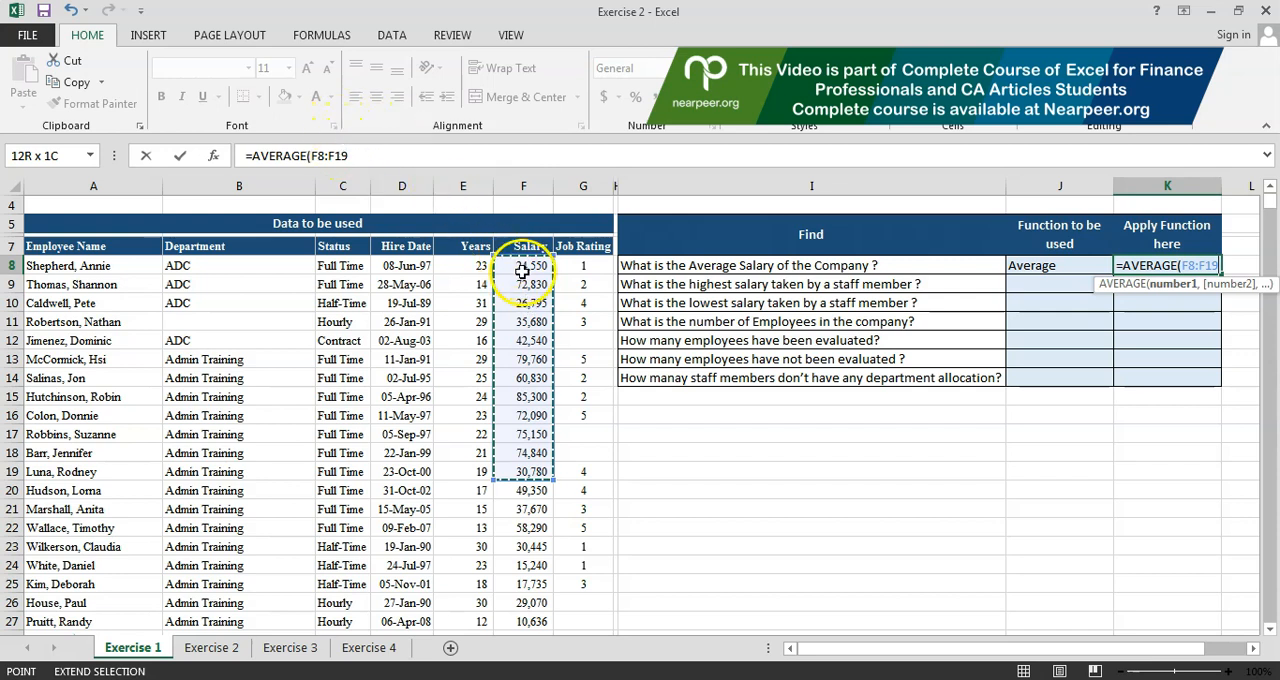
key(Down)
key(Down)
key(Down)
key(Down)
key(Down)
key(Down)
key(Down)
key(Down)
key(Down)
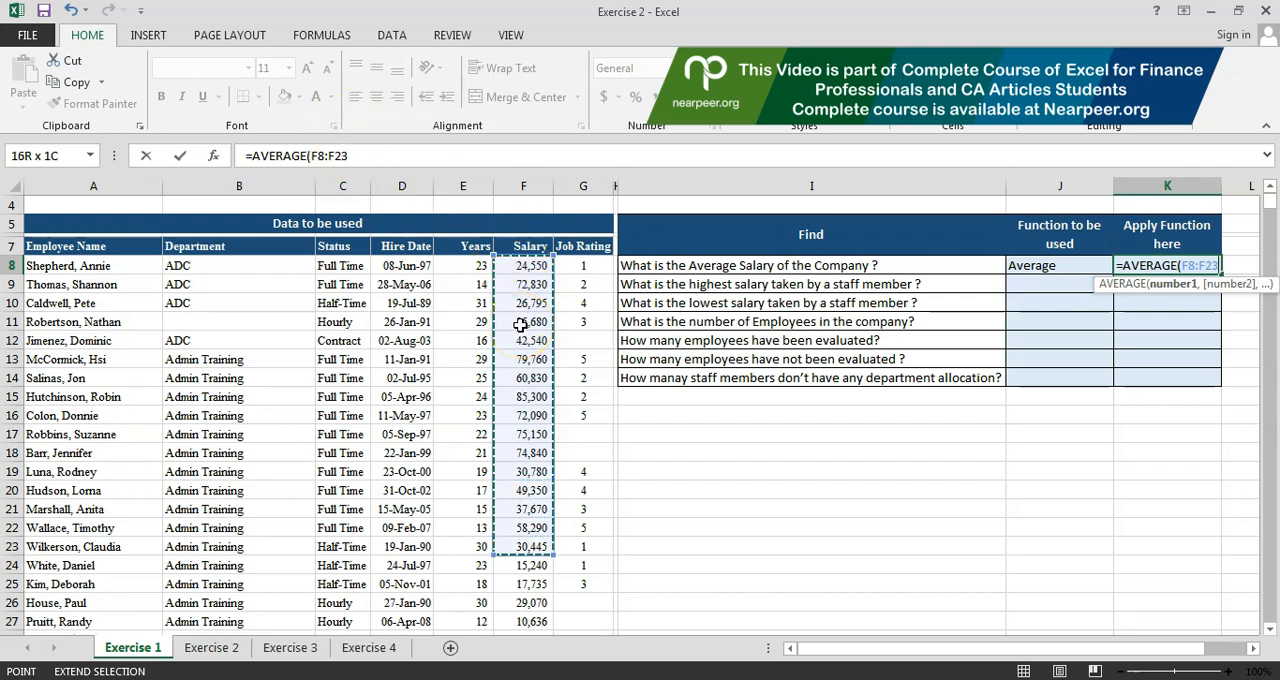
key(Down)
key(Down)
key(Down)
key(Down)
key(Down)
key(Down)
key(Down)
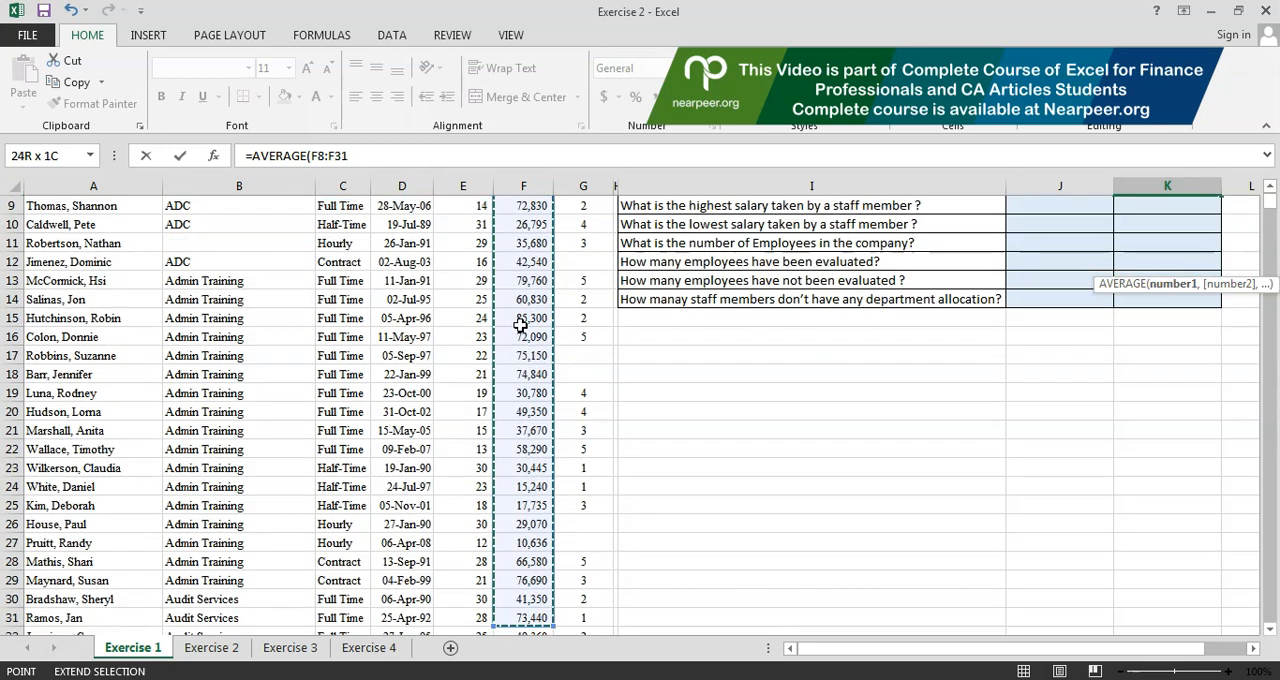
key(Down)
key(Down)
key(Down)
key(Down)
key(Down)
key(Down)
key(Down)
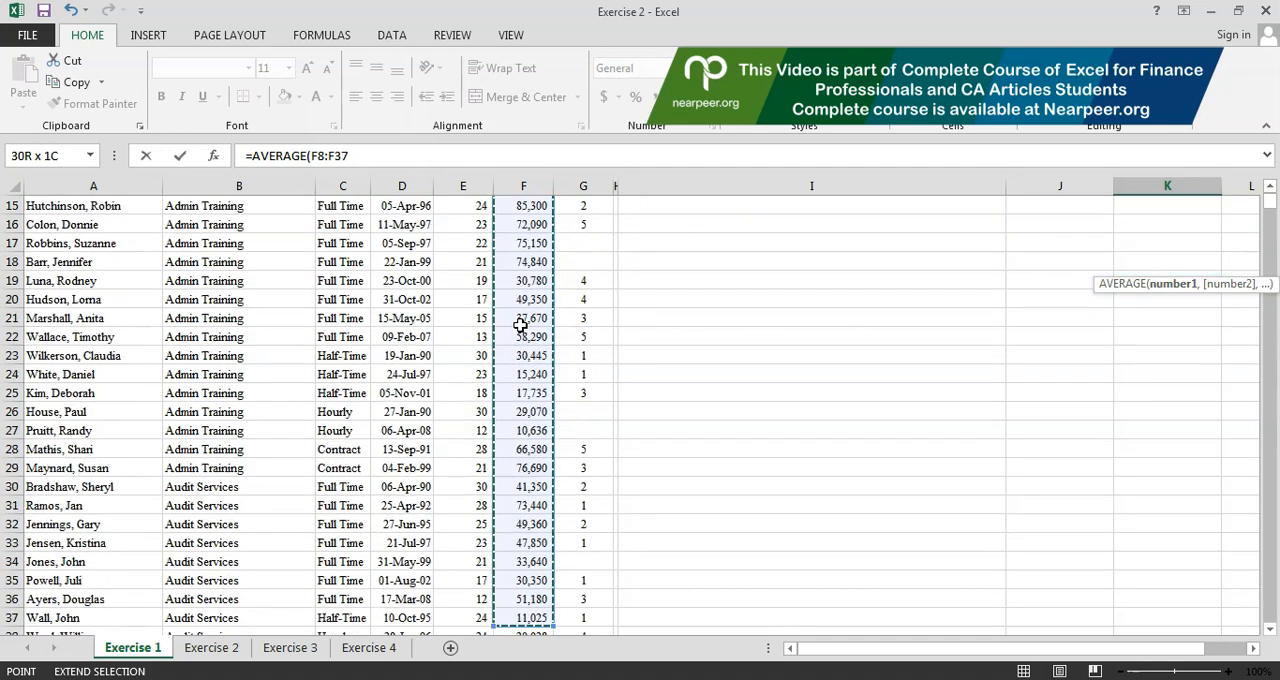
key(Down)
key(Down)
key(Down)
key(Down)
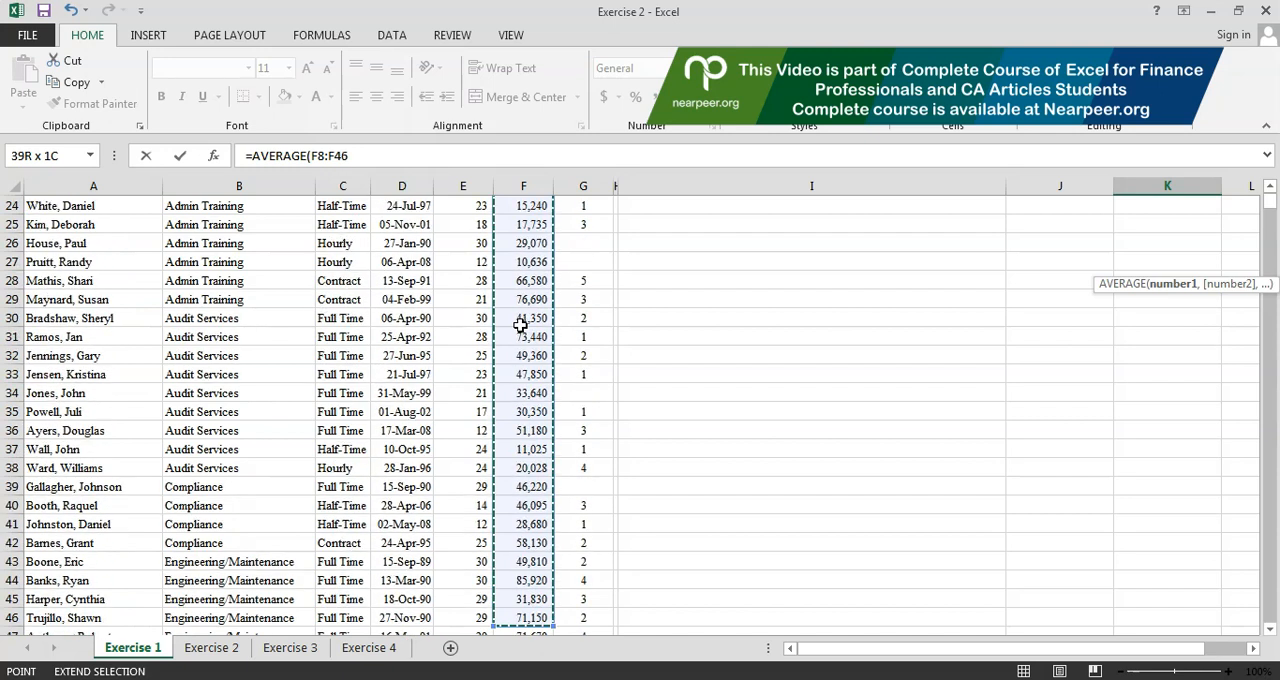
key(ctrl+Down)
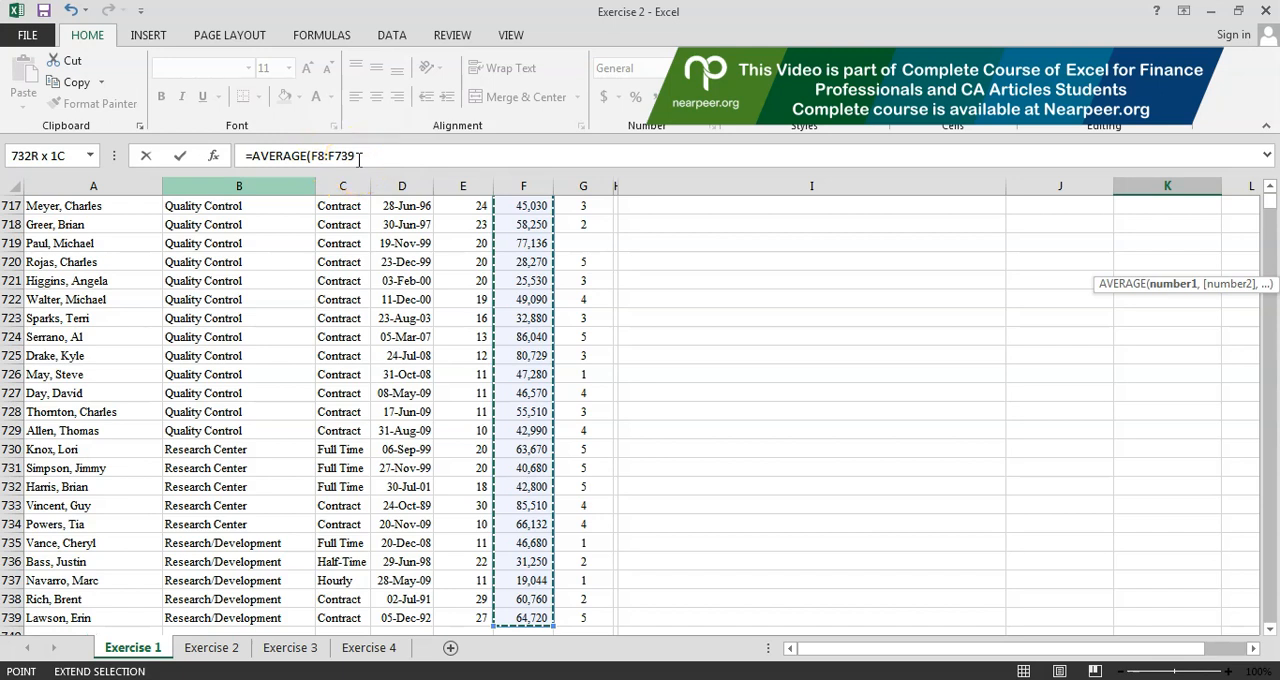
key(Escape)
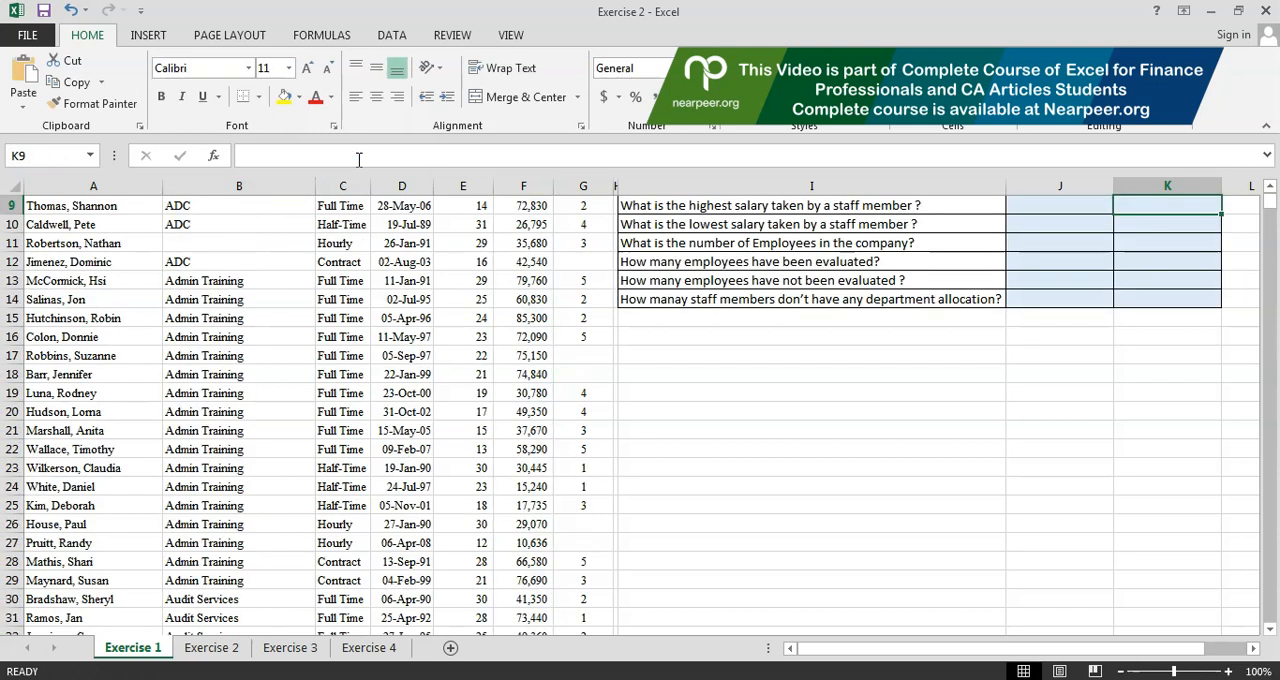
key(Up)
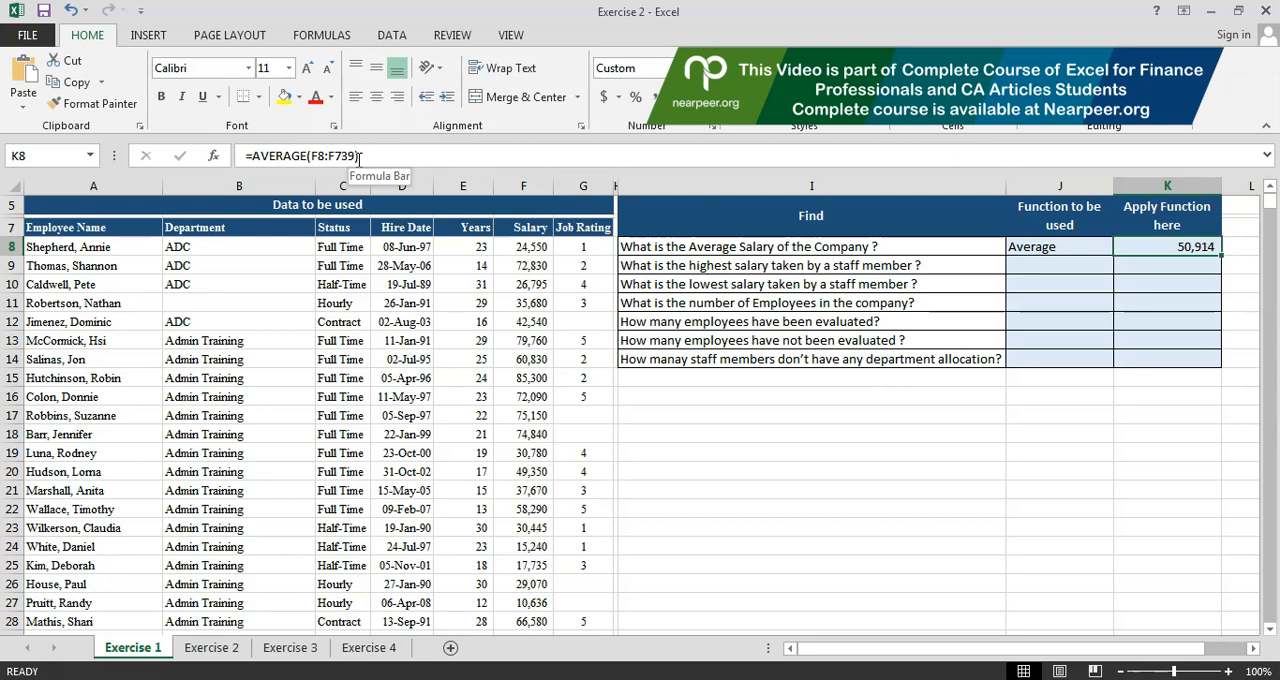
Step: Enter "Max" in J9 as the function to be used for the highest salary
key(Down)
key(Left)
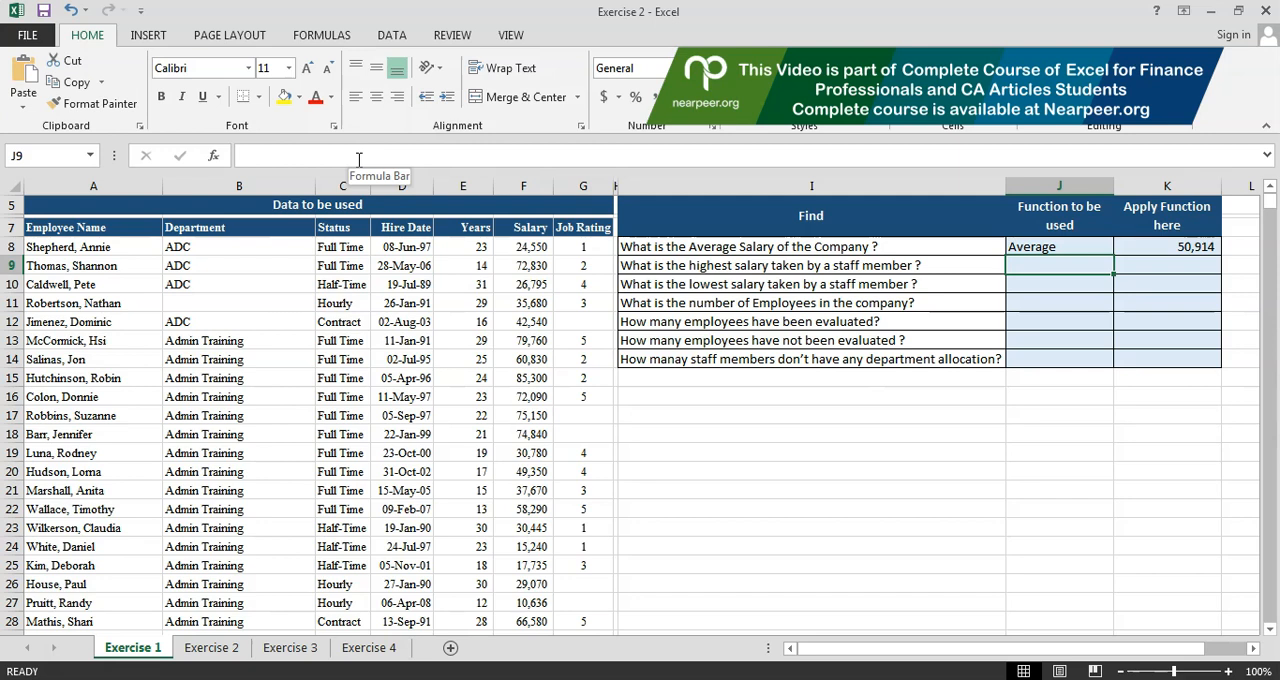
text(Max)
key(Return)
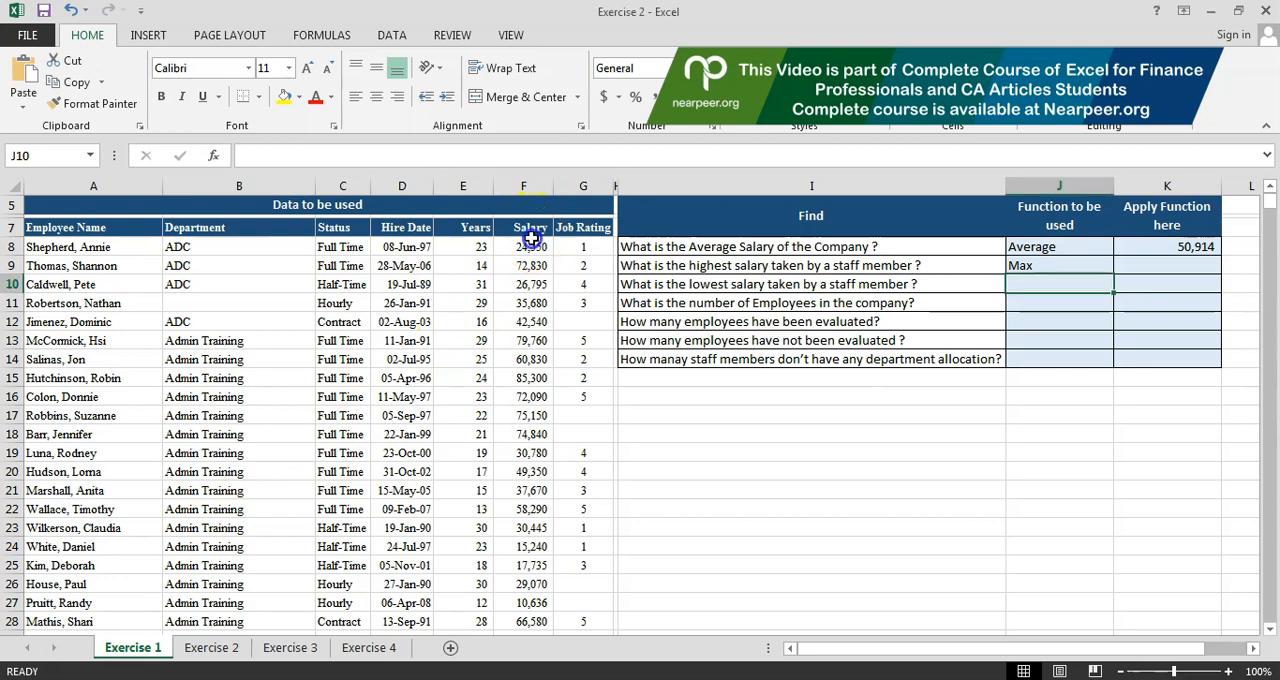
Step: Name the Salary column's data range F8:F739 "salary"
click(533, 248)
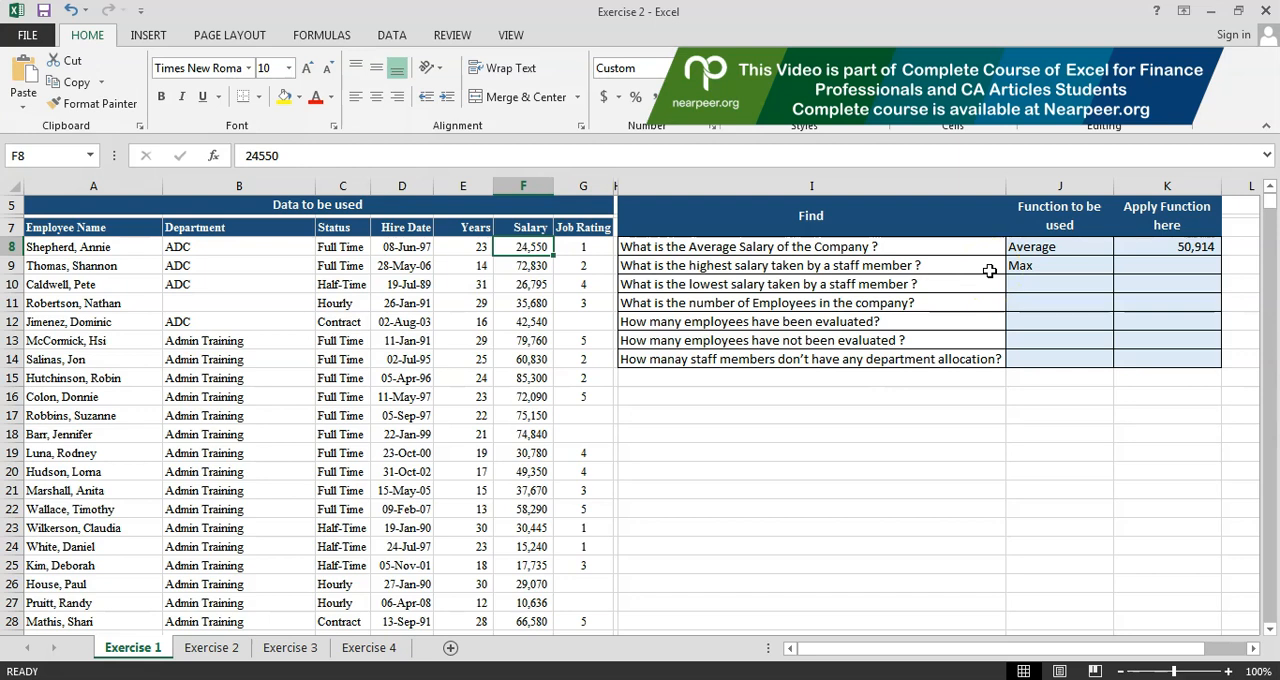
key(Down)
key(Up)
key(ctrl+shift+Down)
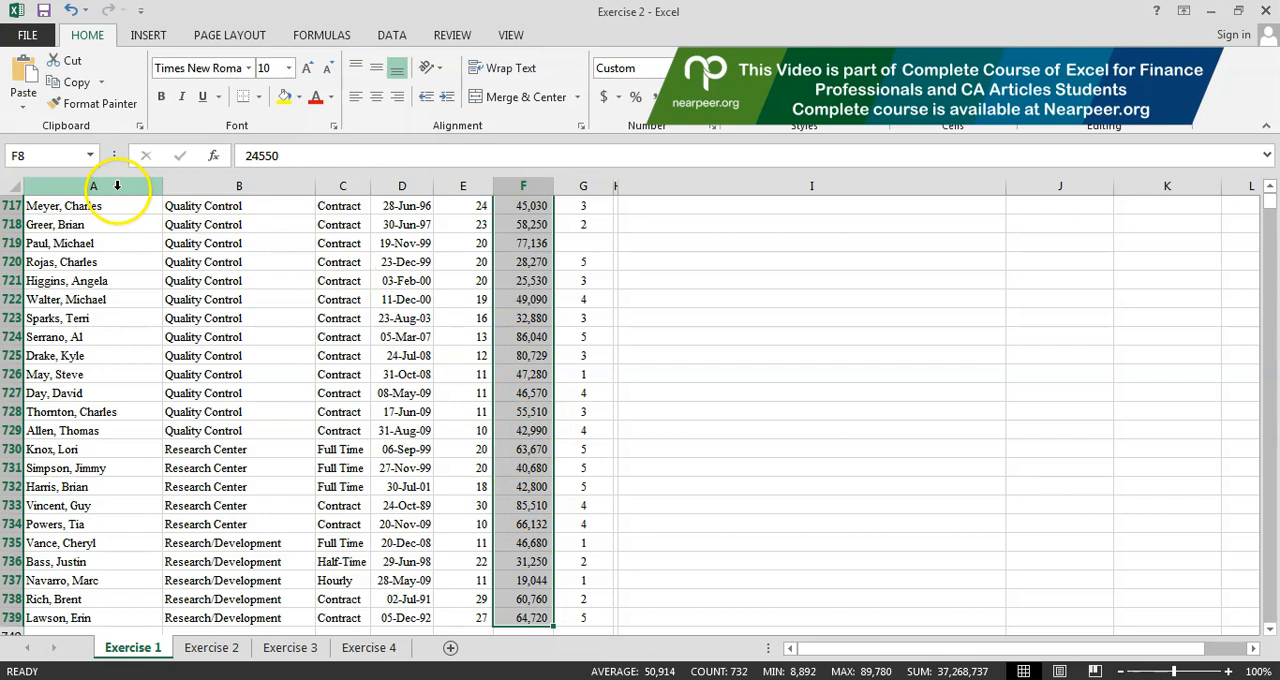
click(45, 157)
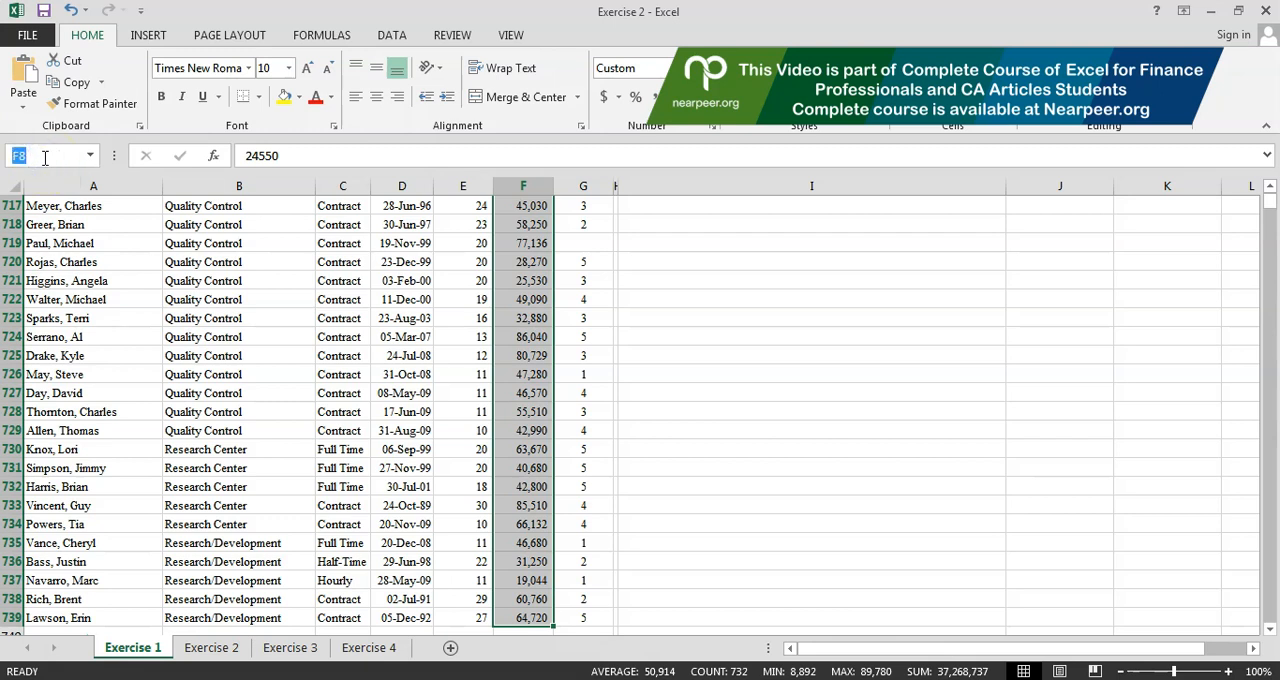
key(BackSpace)
text(salary)
key(Return)
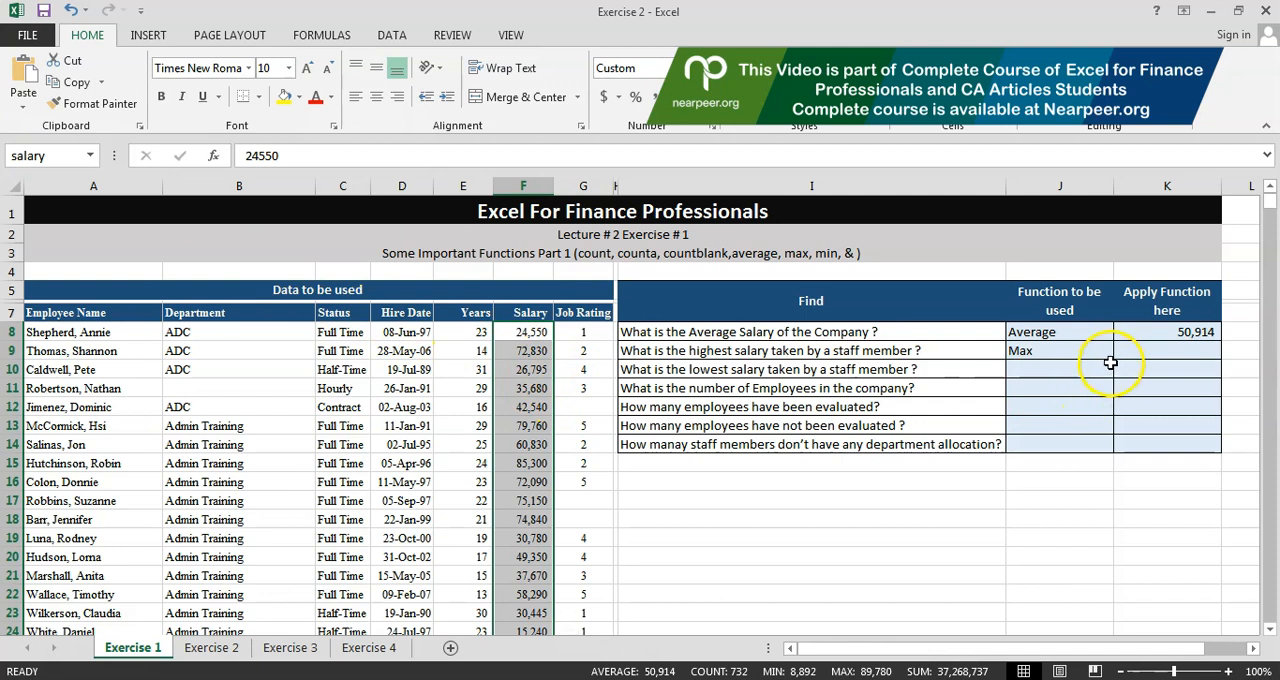
Step: Replace the average salary formula in K8 with =AVERAGE(salary), using the named range
click(1128, 334)
key(Delete)
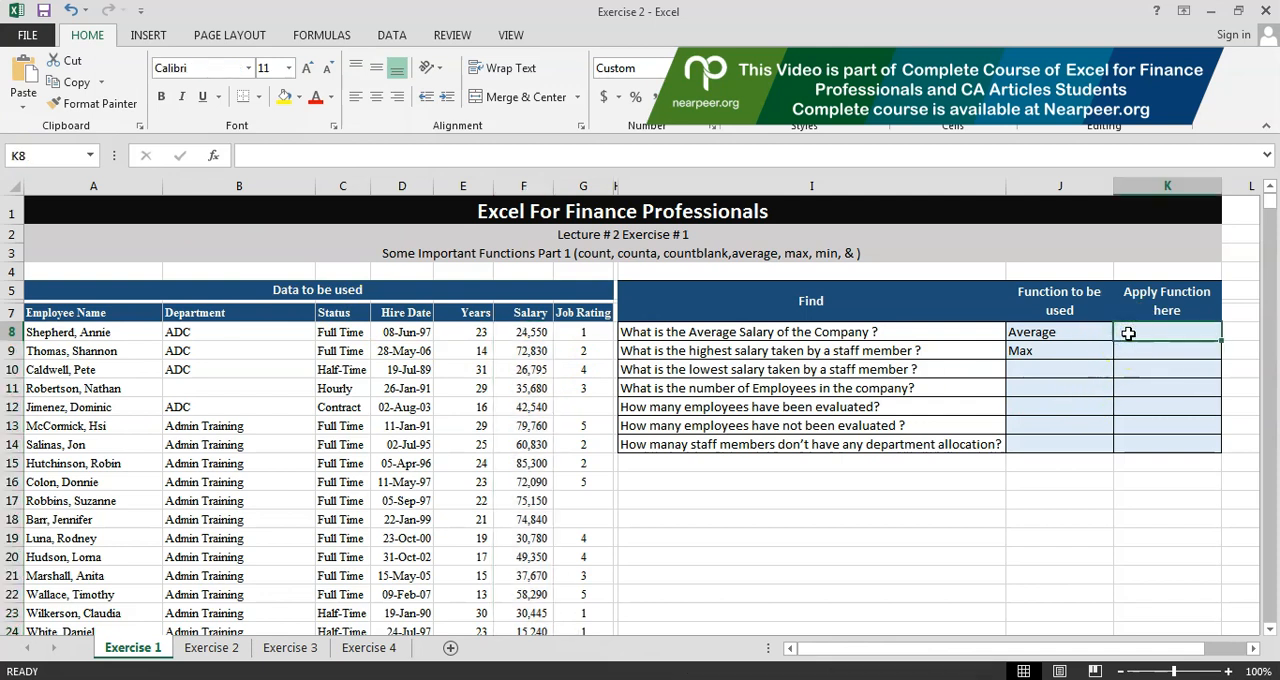
text(=average)
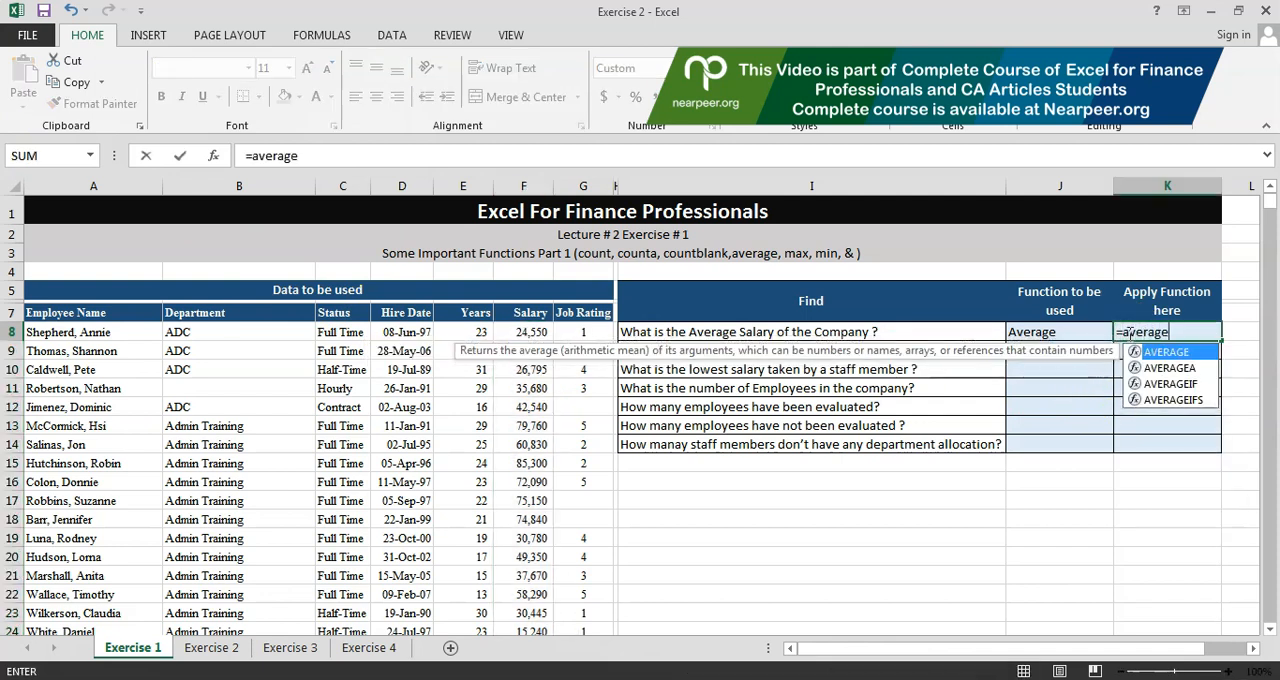
key(Tab)
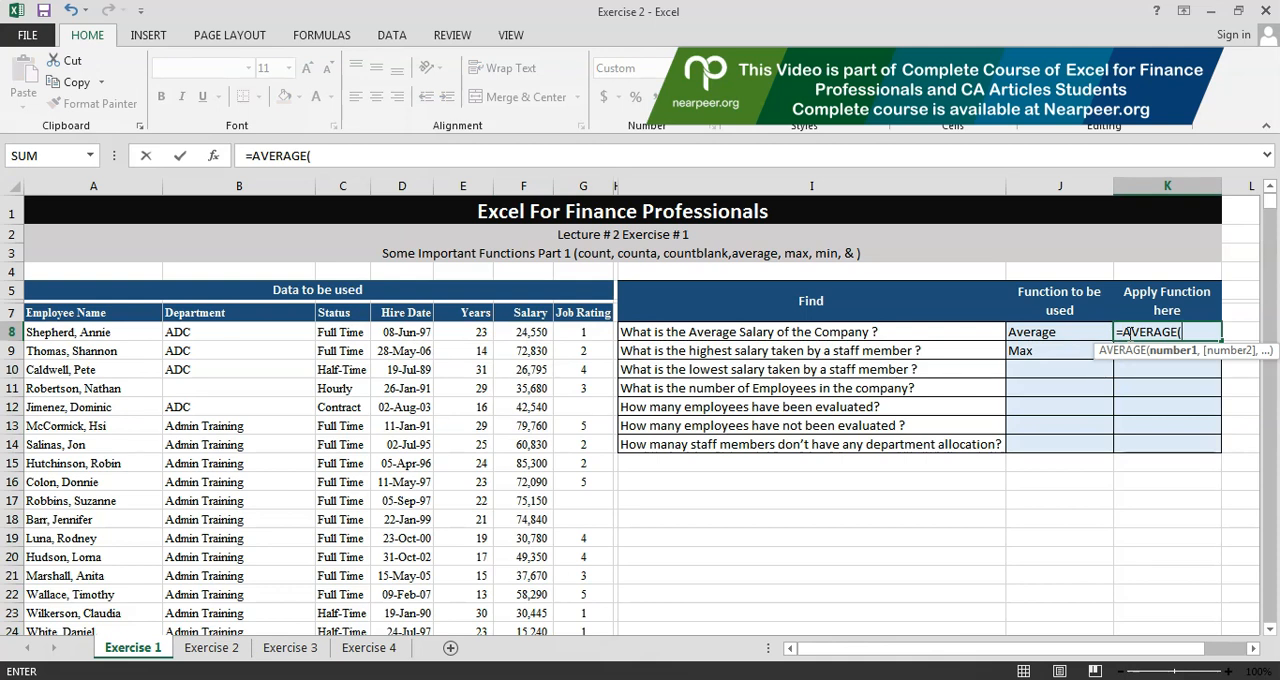
text(s)
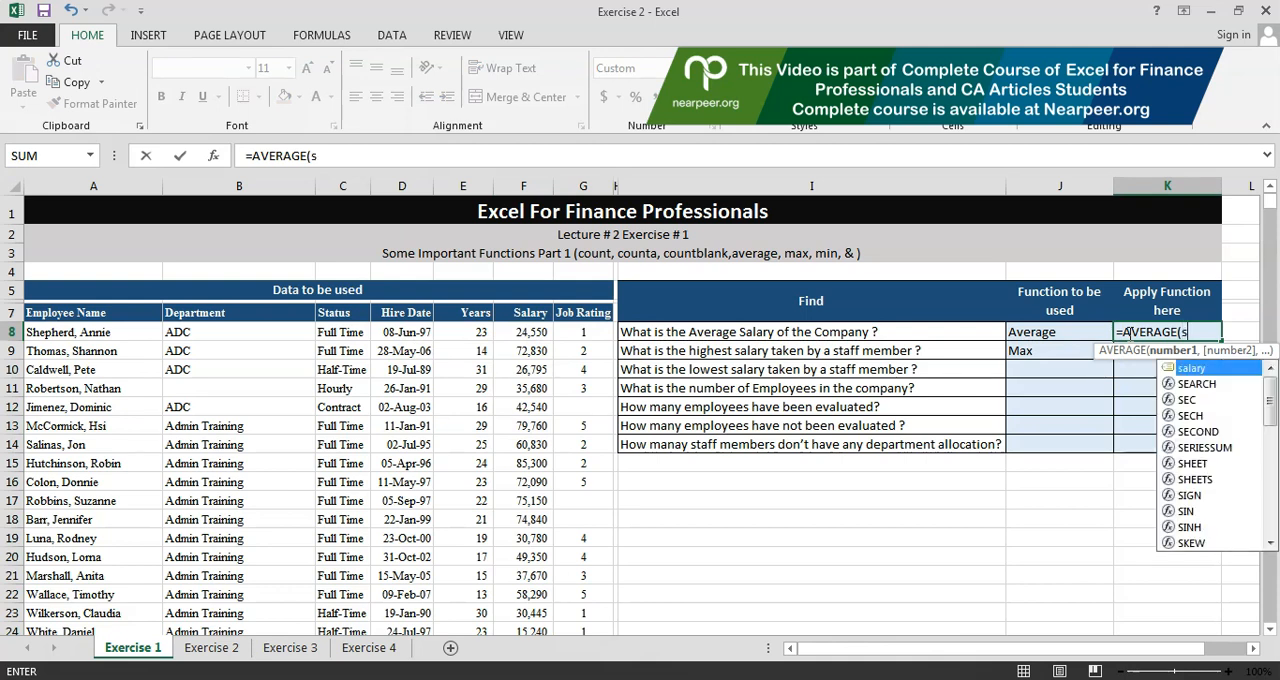
text(alary)
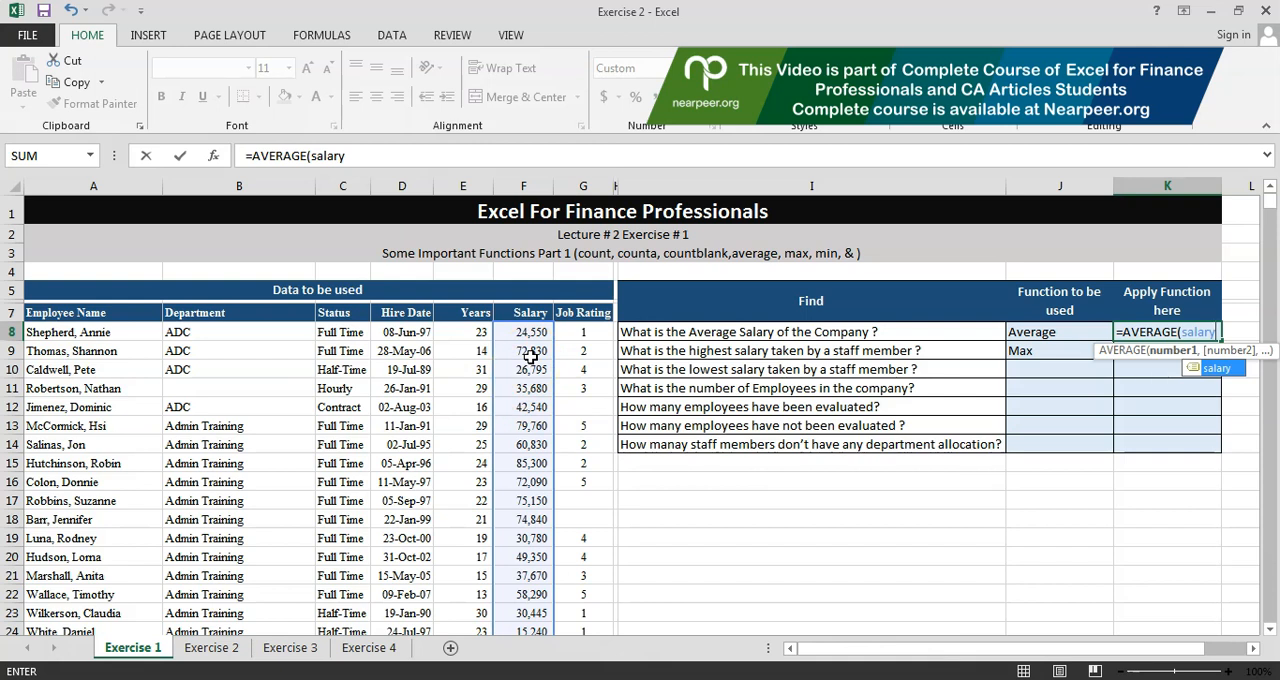
text())
key(Return)
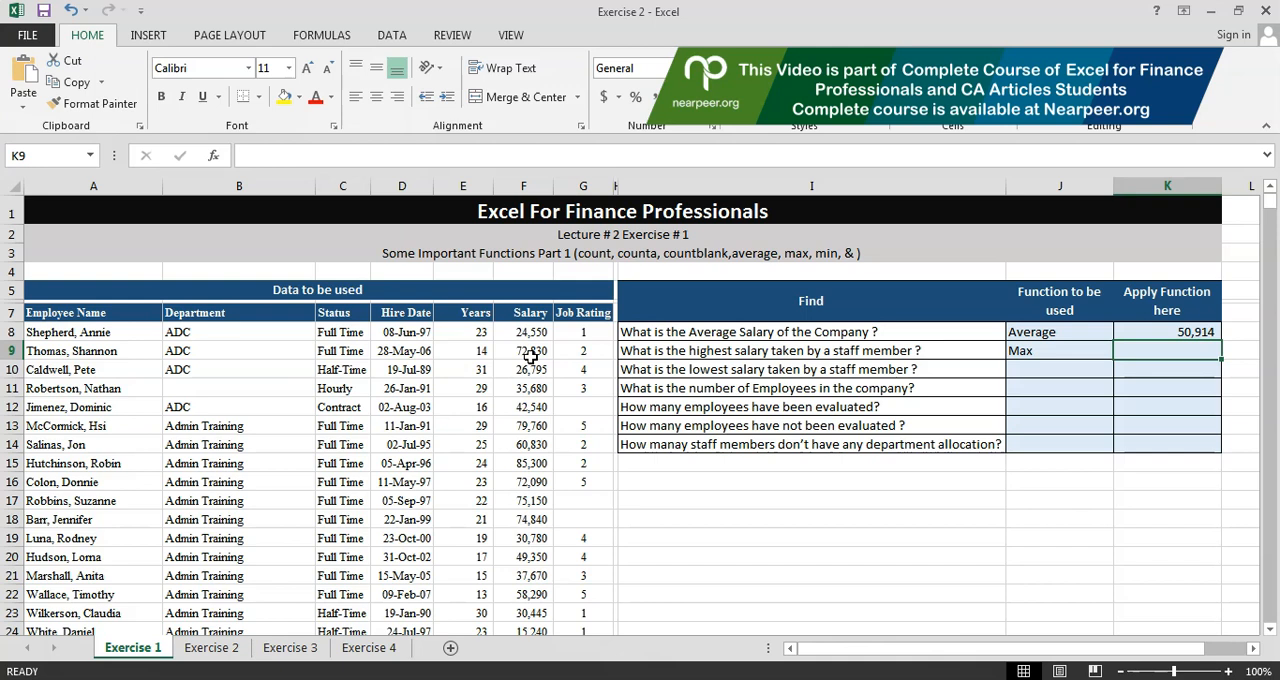
Step: Calculate the highest salary in K9 with the MAX function applied to the named range salary
text(=)
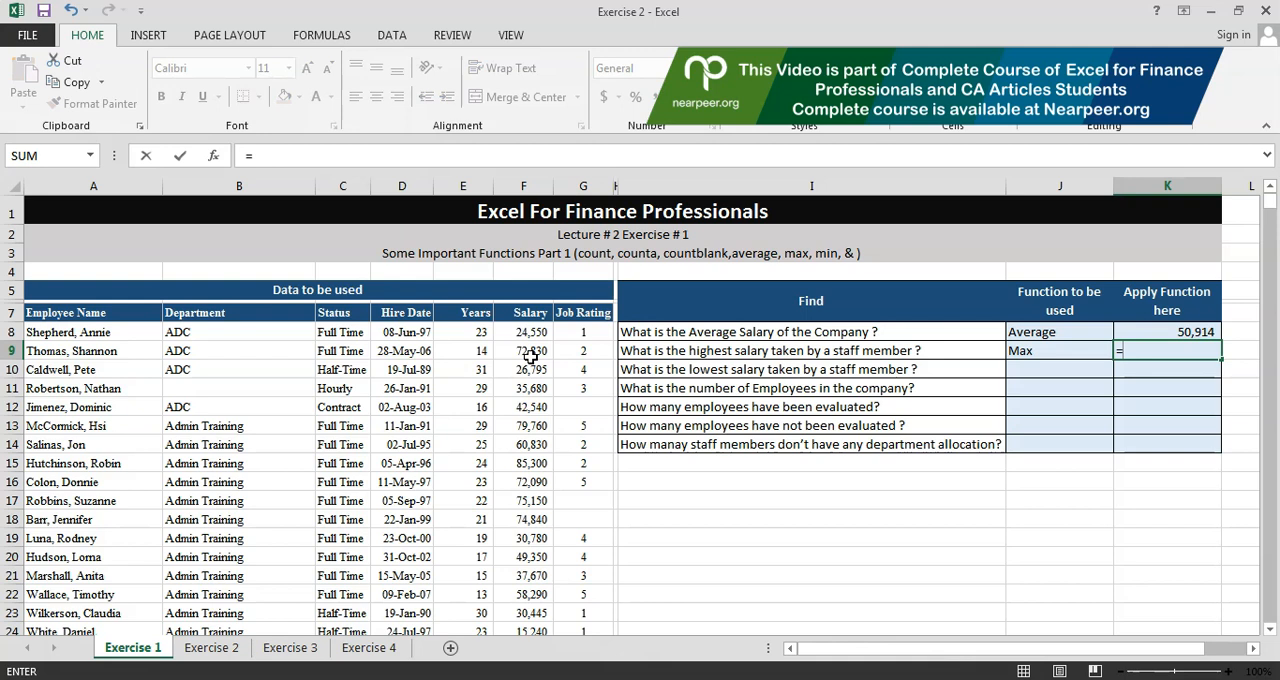
text(max)
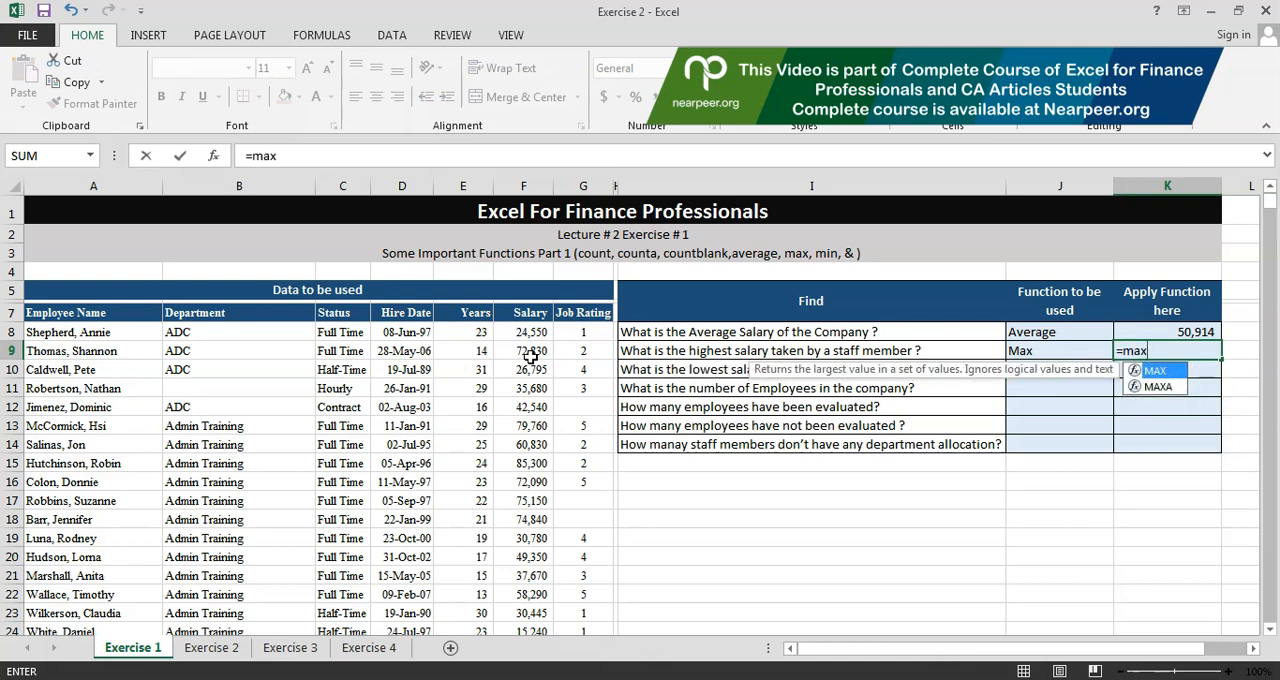
text(()
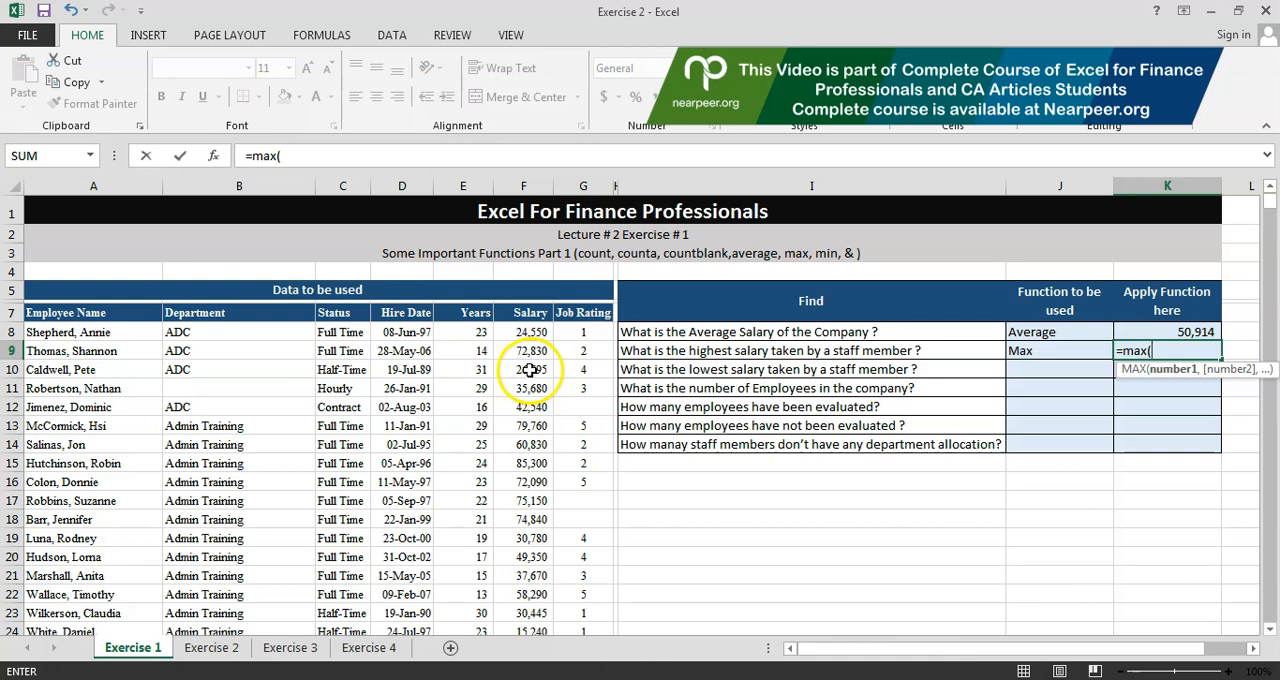
text(sla)
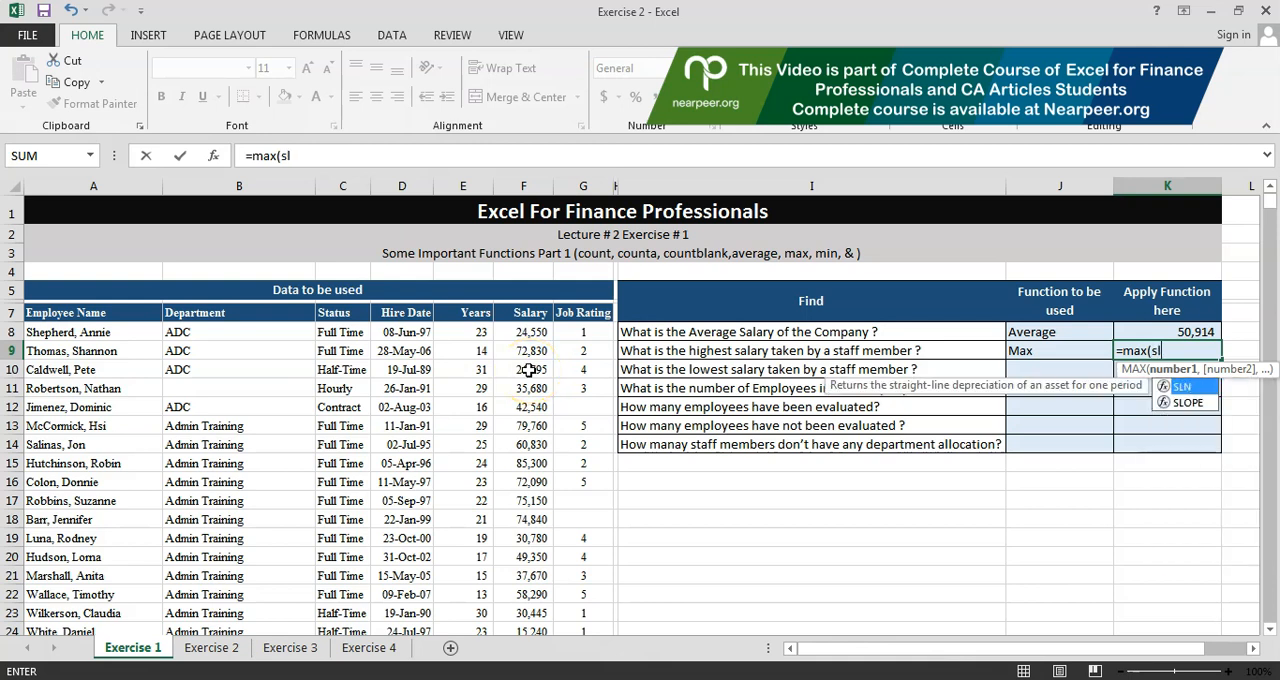
key(BackSpace)
key(BackSpace)
text(alary)
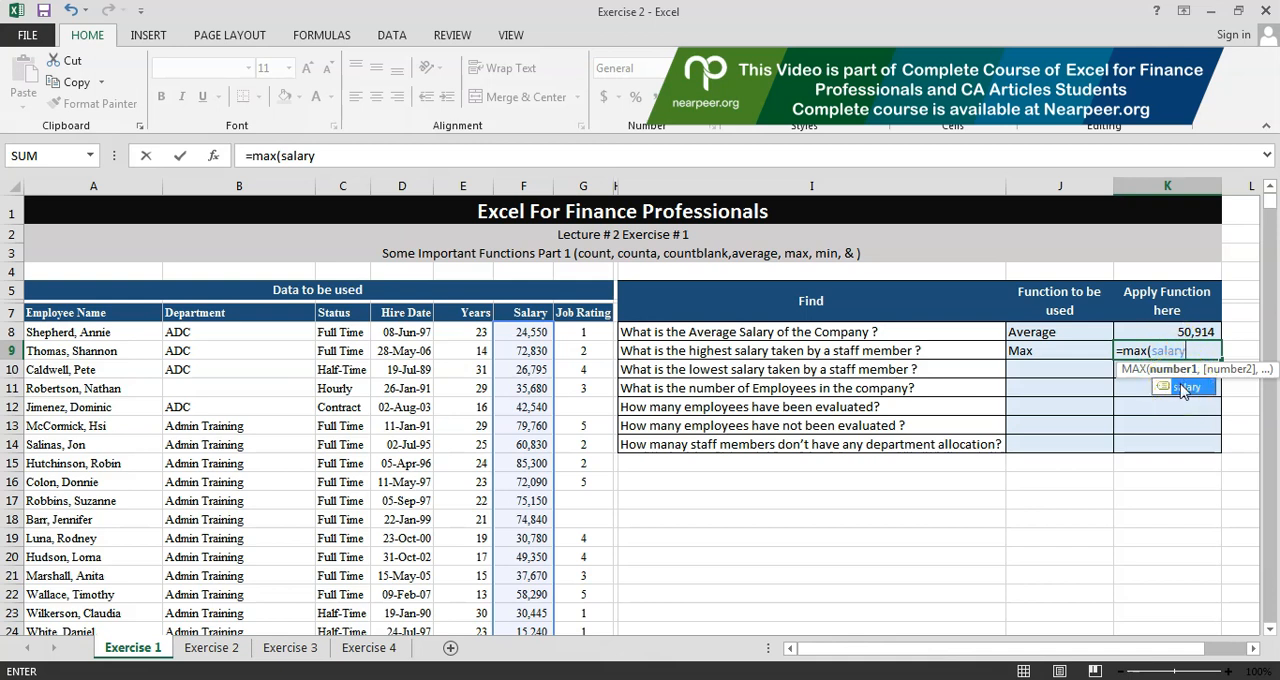
key(Return)
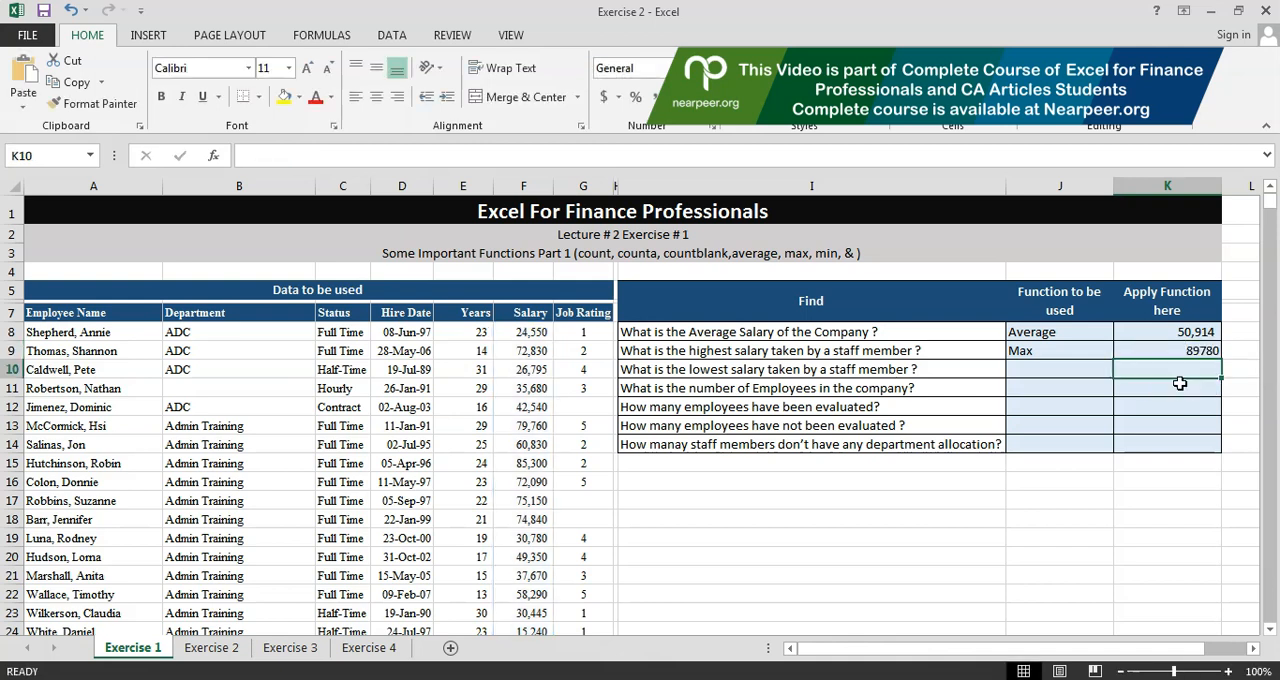
Step: Enter "Min" in J10 as the function to be used for the lowest salary
key(Left)
key(Left)
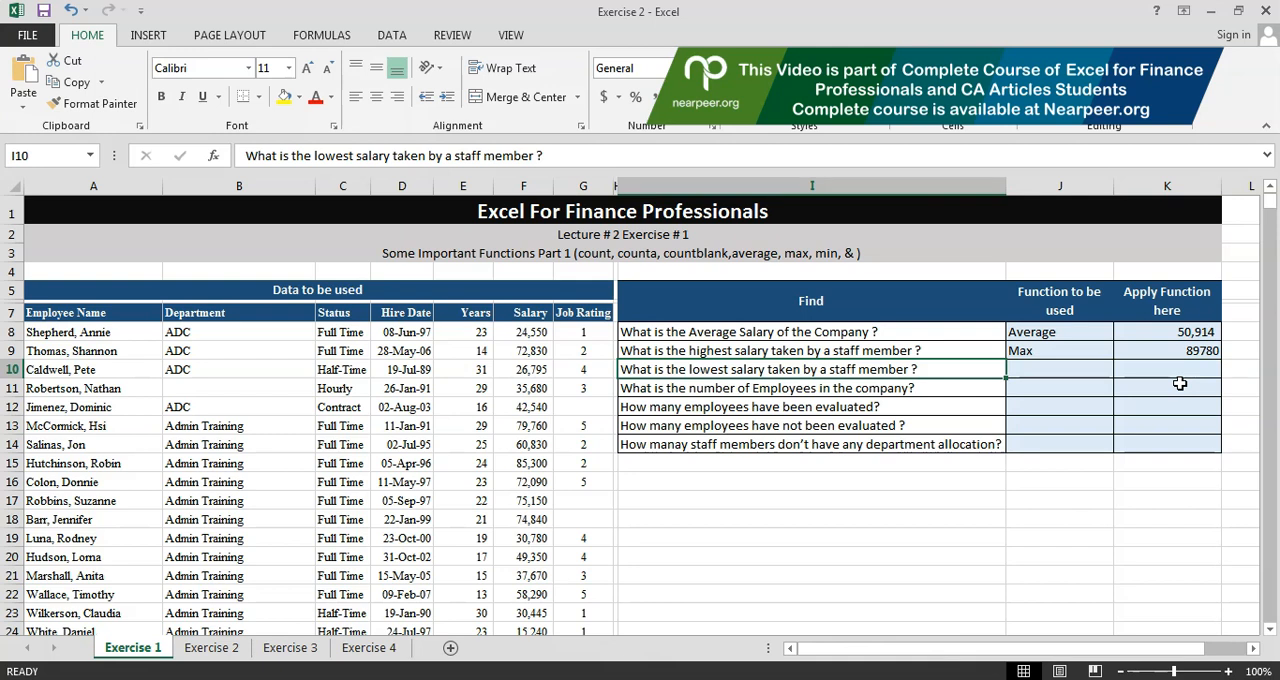
key(Right)
text(Min)
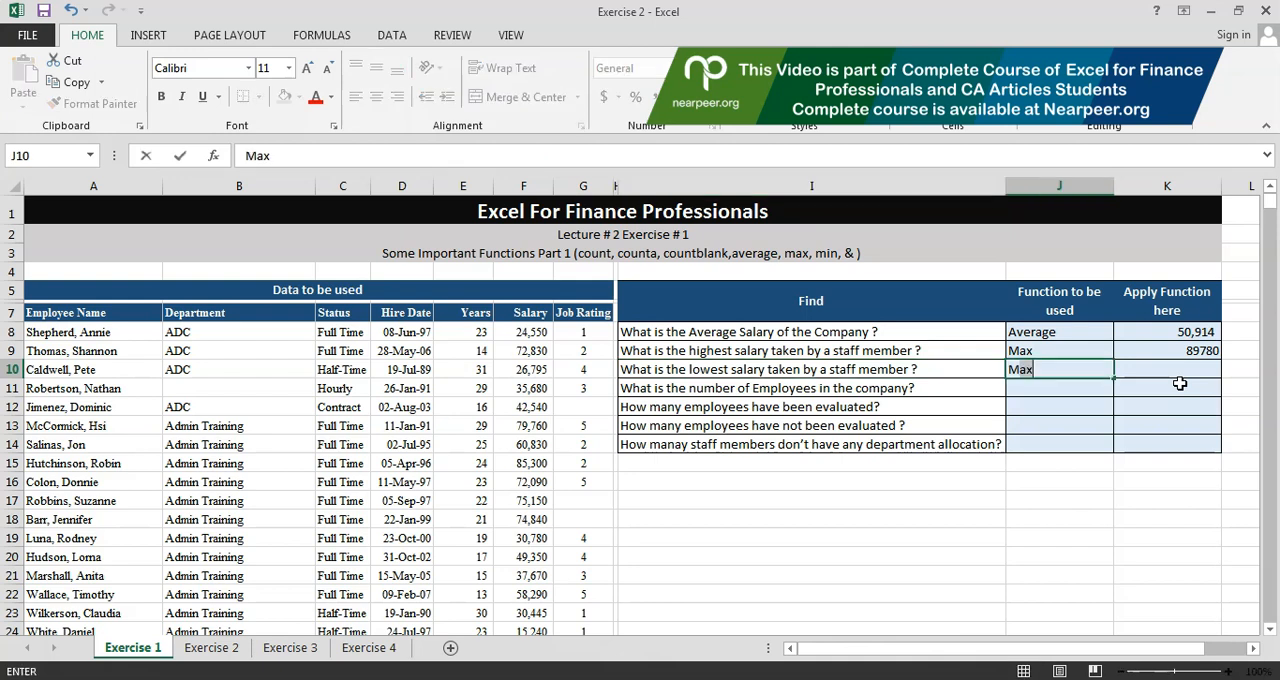
key(Return)
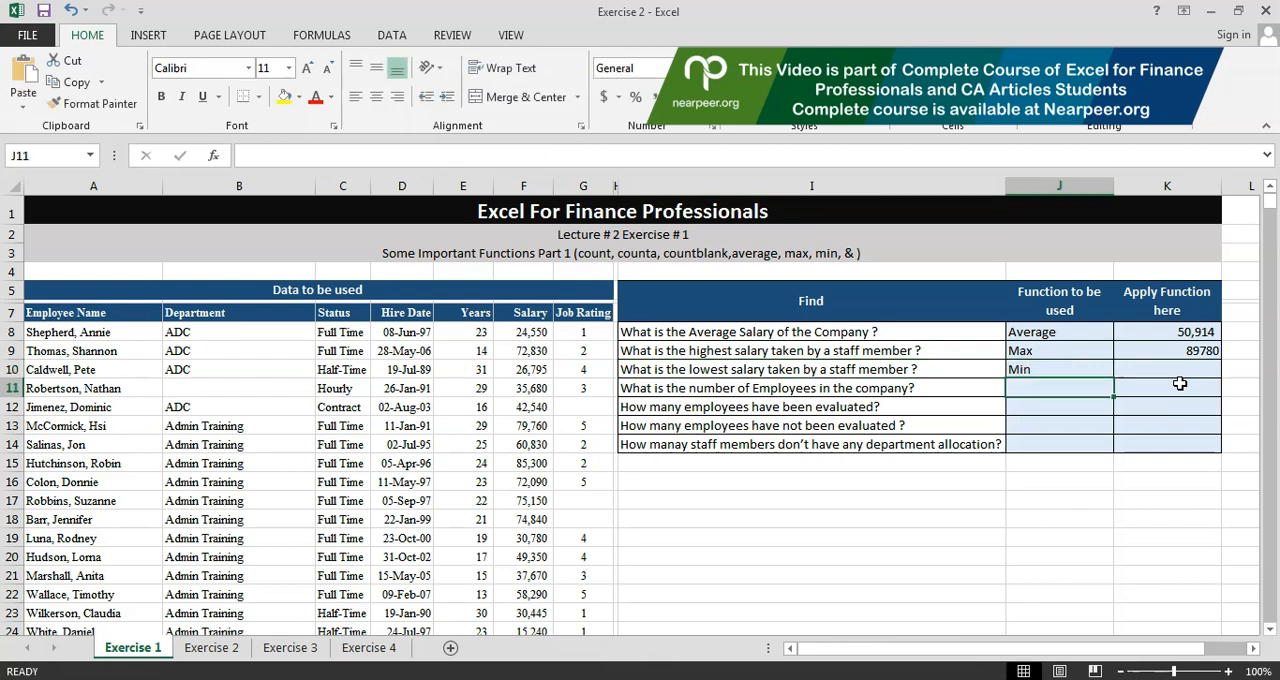
Step: Calculate the lowest salary in K10 with the MIN function applied to the named range salary
key(Up)
key(Right)
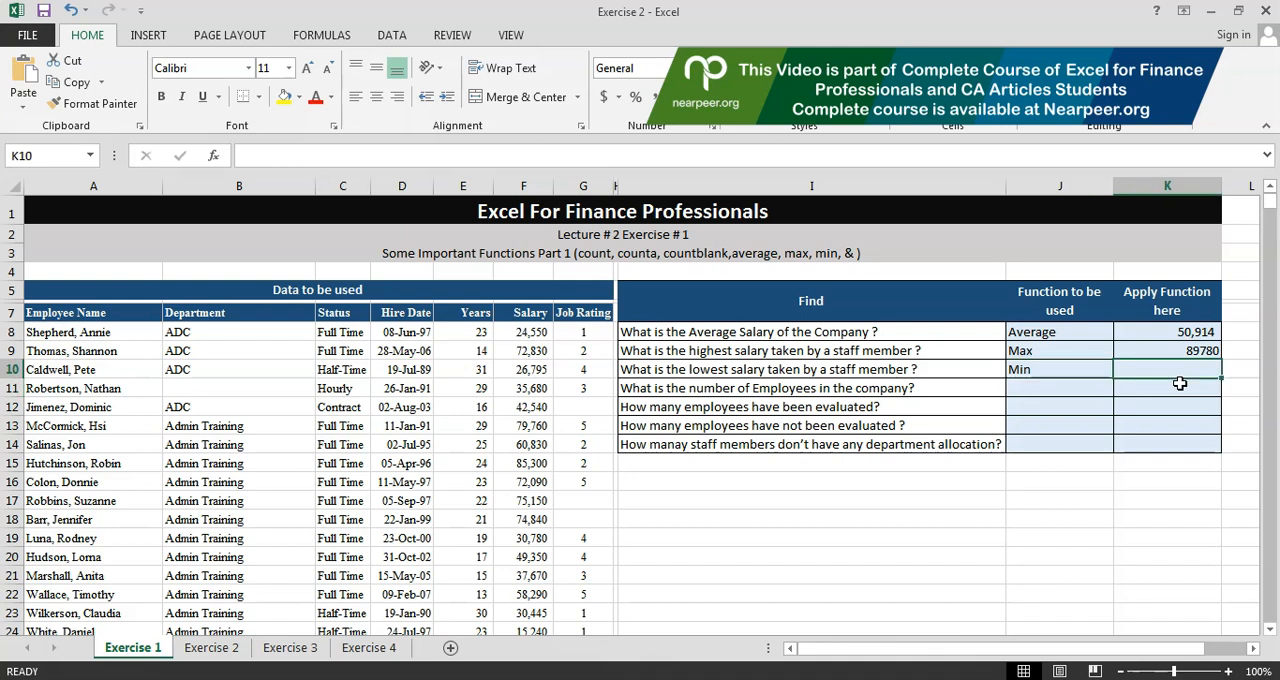
text(=min)
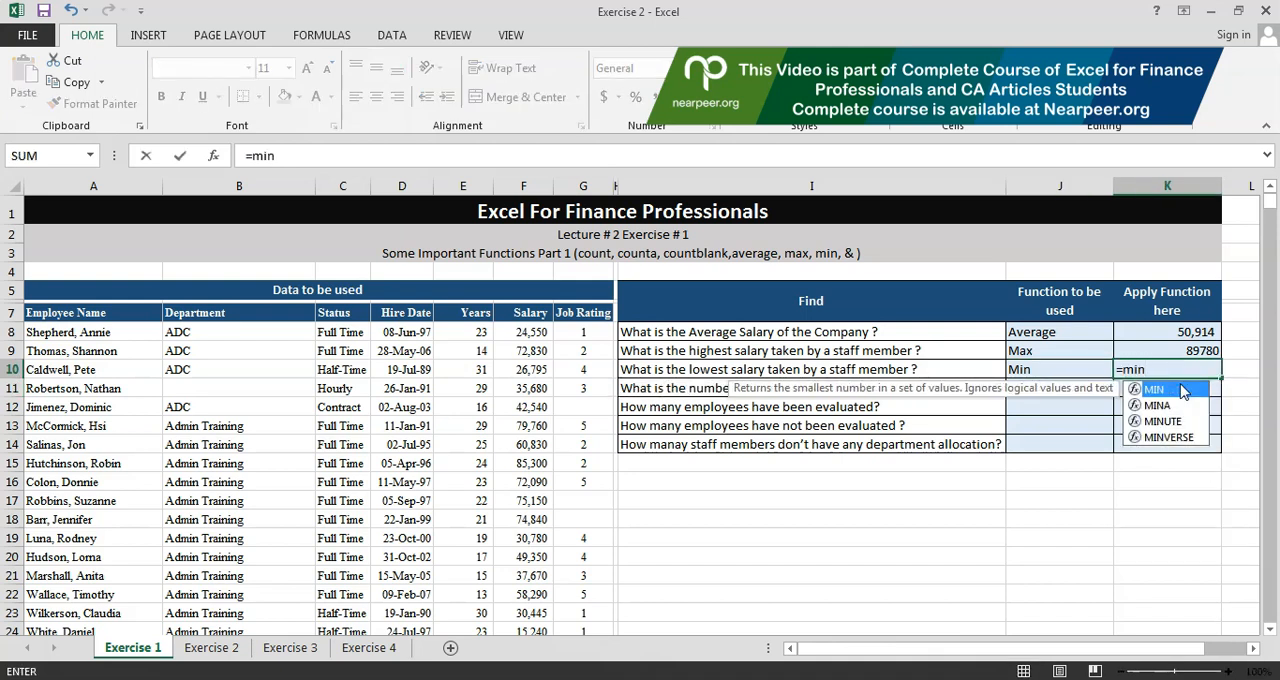
text(()
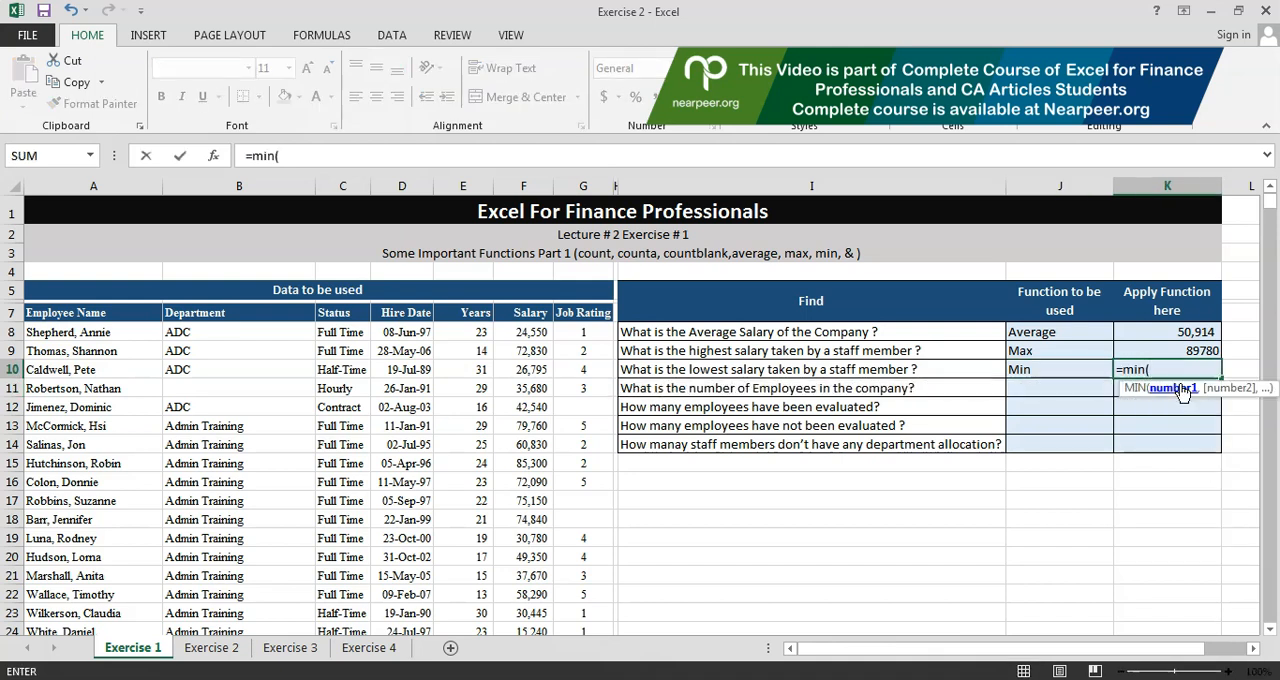
text(salary)
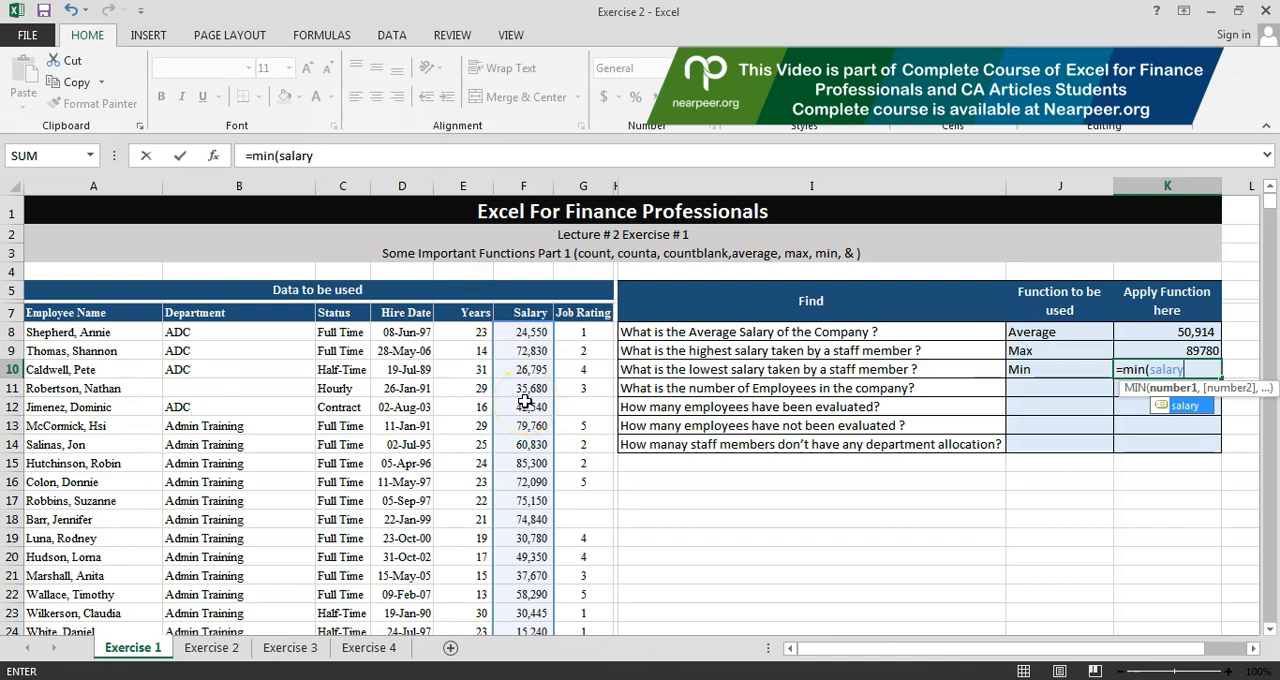
key(Return)
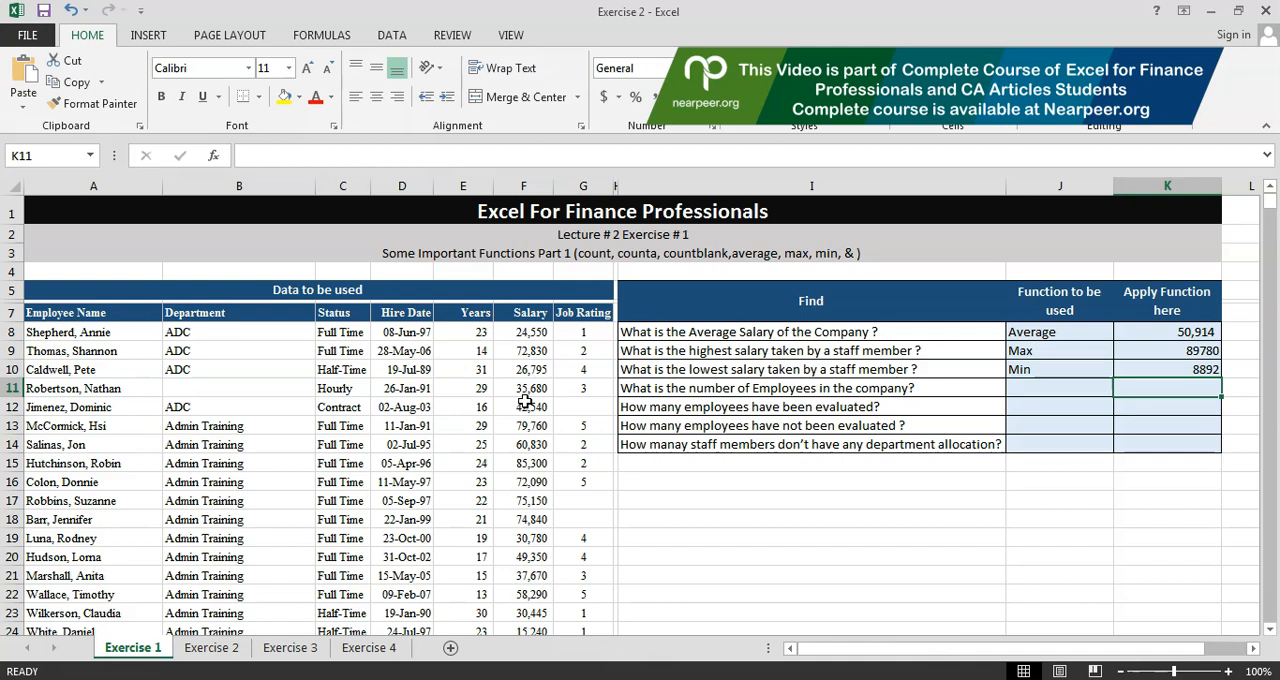
Step: Enter "count" in J11 as the function to be used for the number of employees
key(Left)
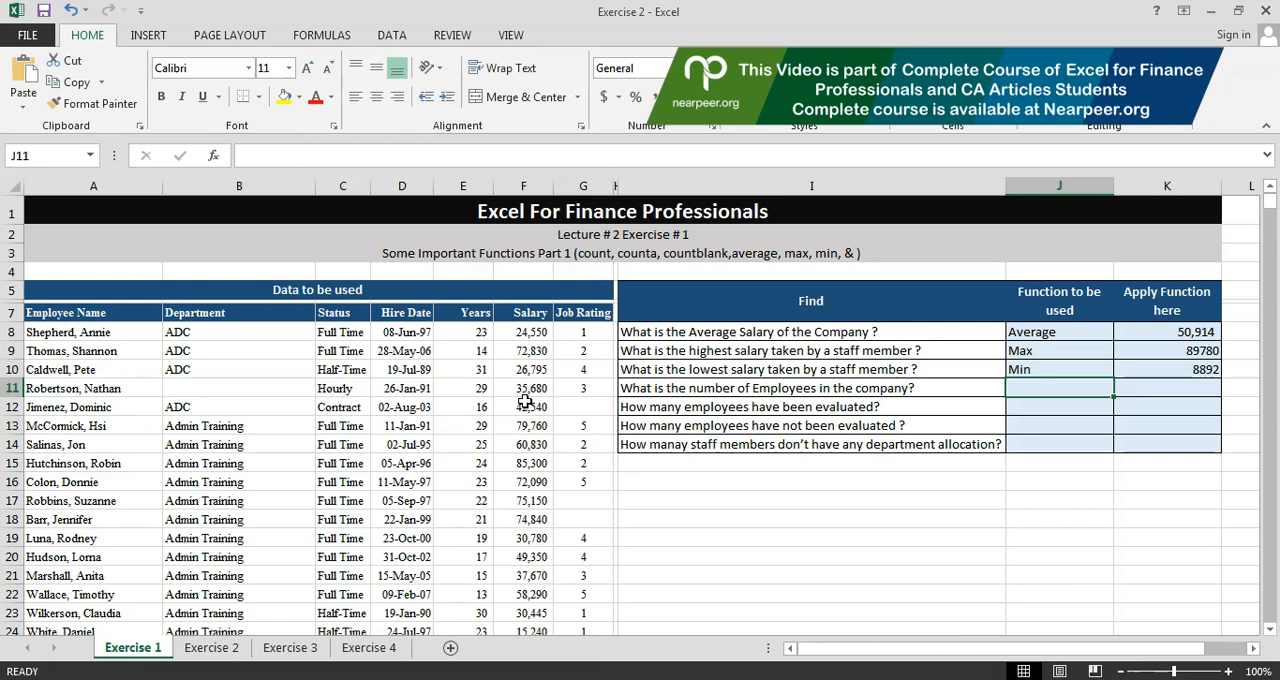
text(count)
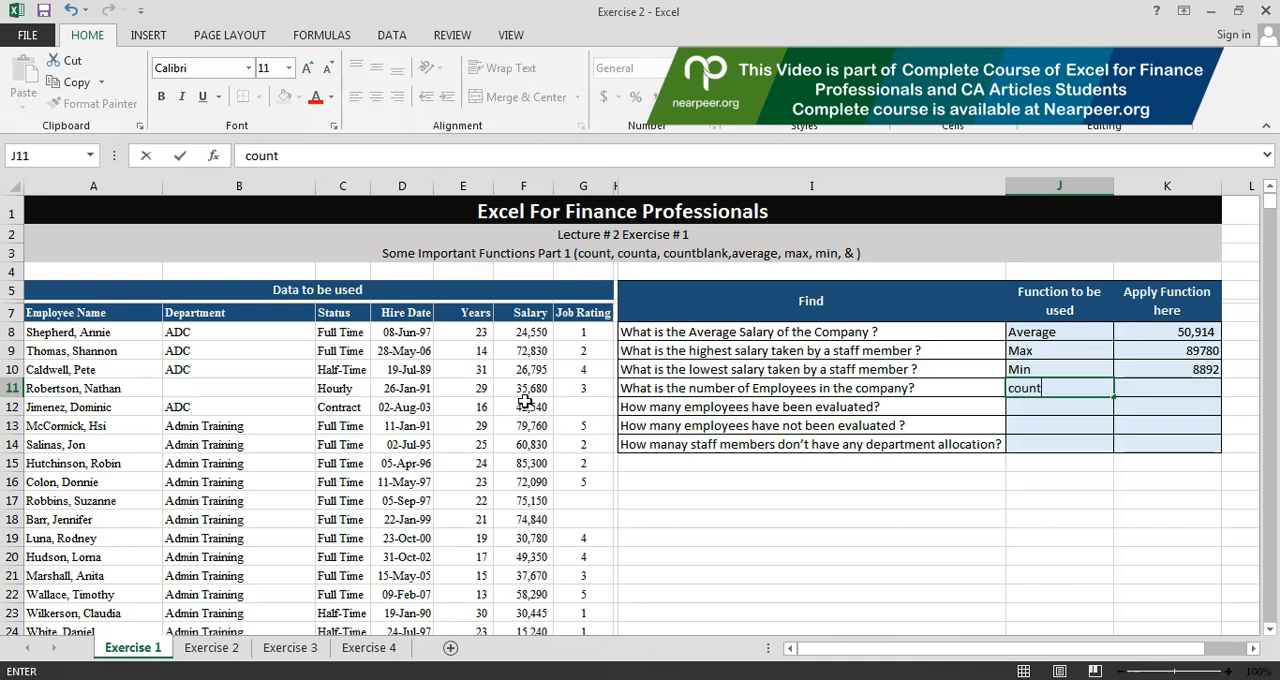
key(Return)
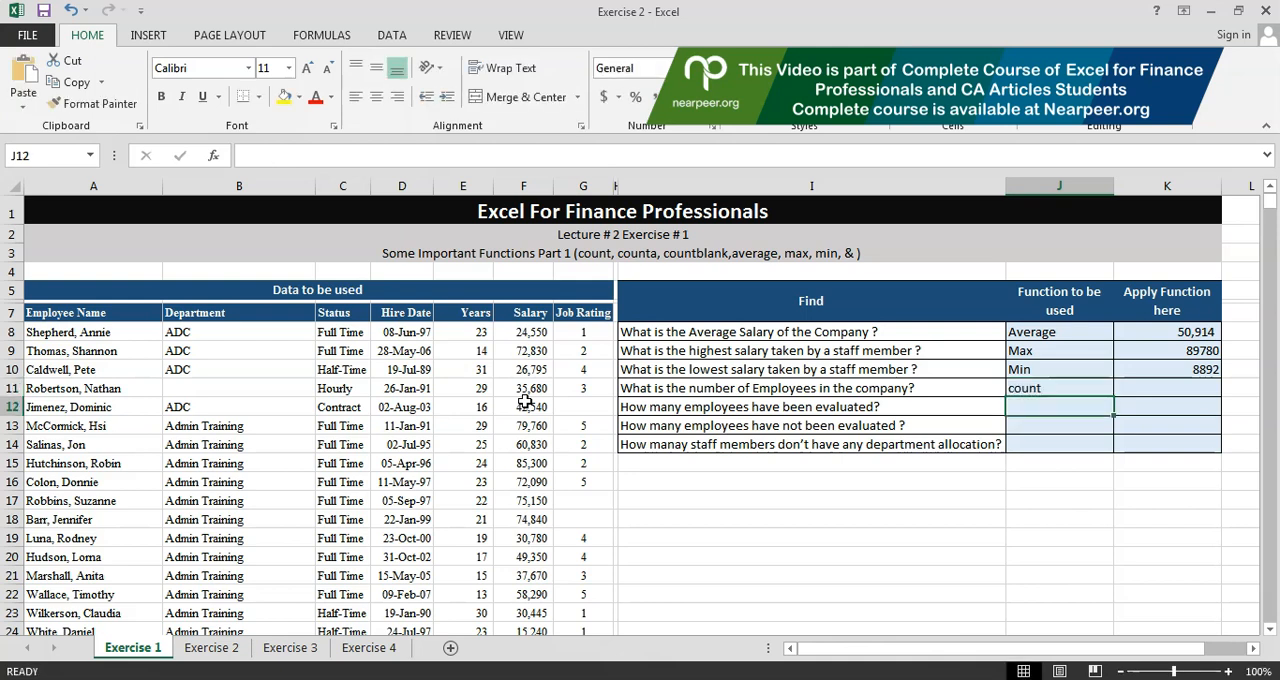
Step: Calculate the number of employees in K11 with the formula =COUNT(salary)
key(Up)
key(Right)
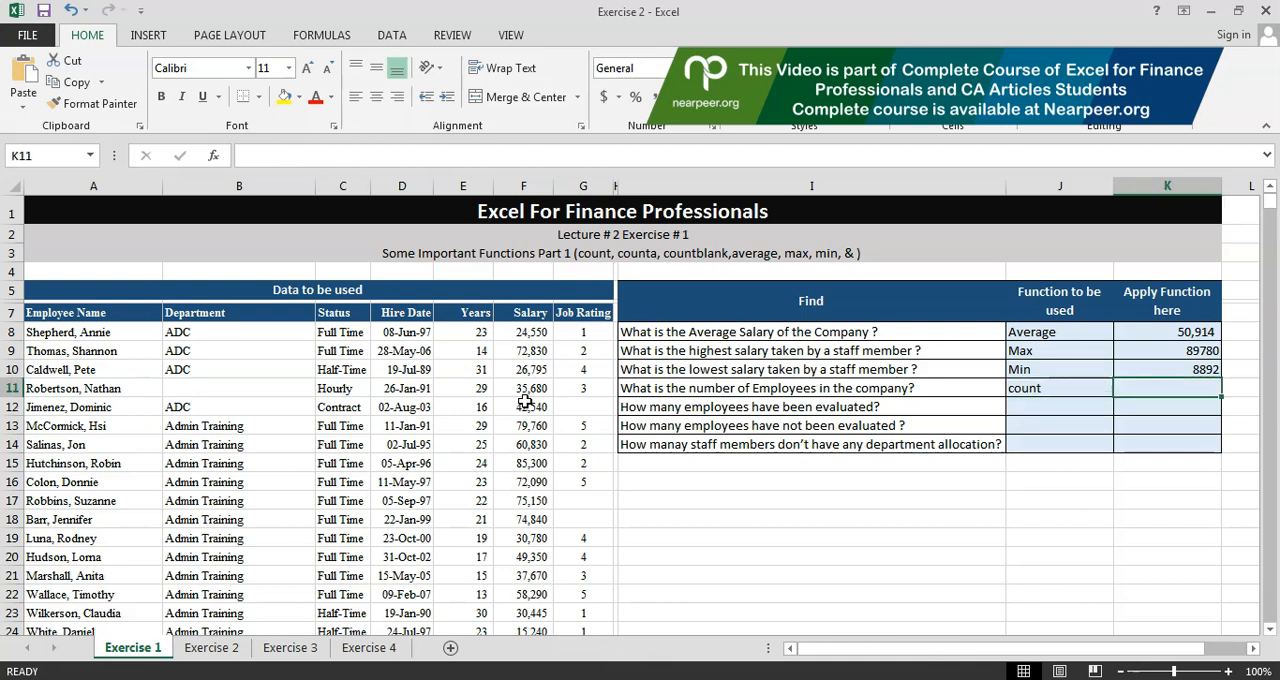
text(=count)
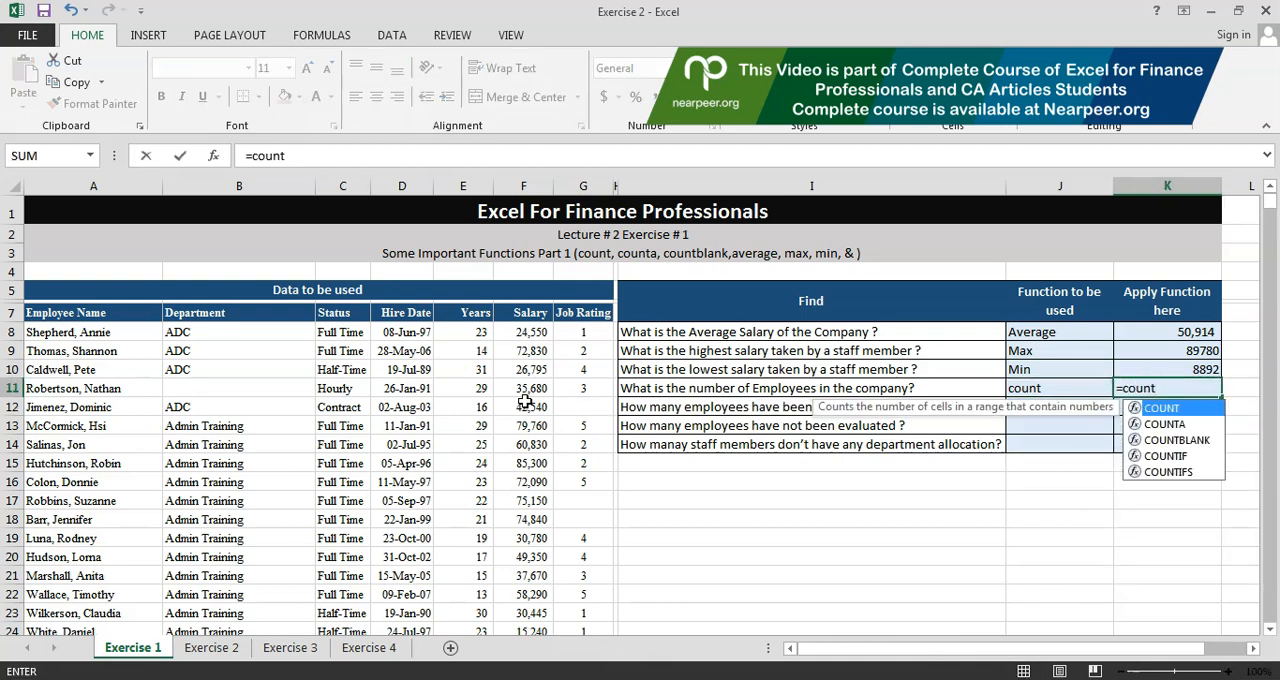
text(()
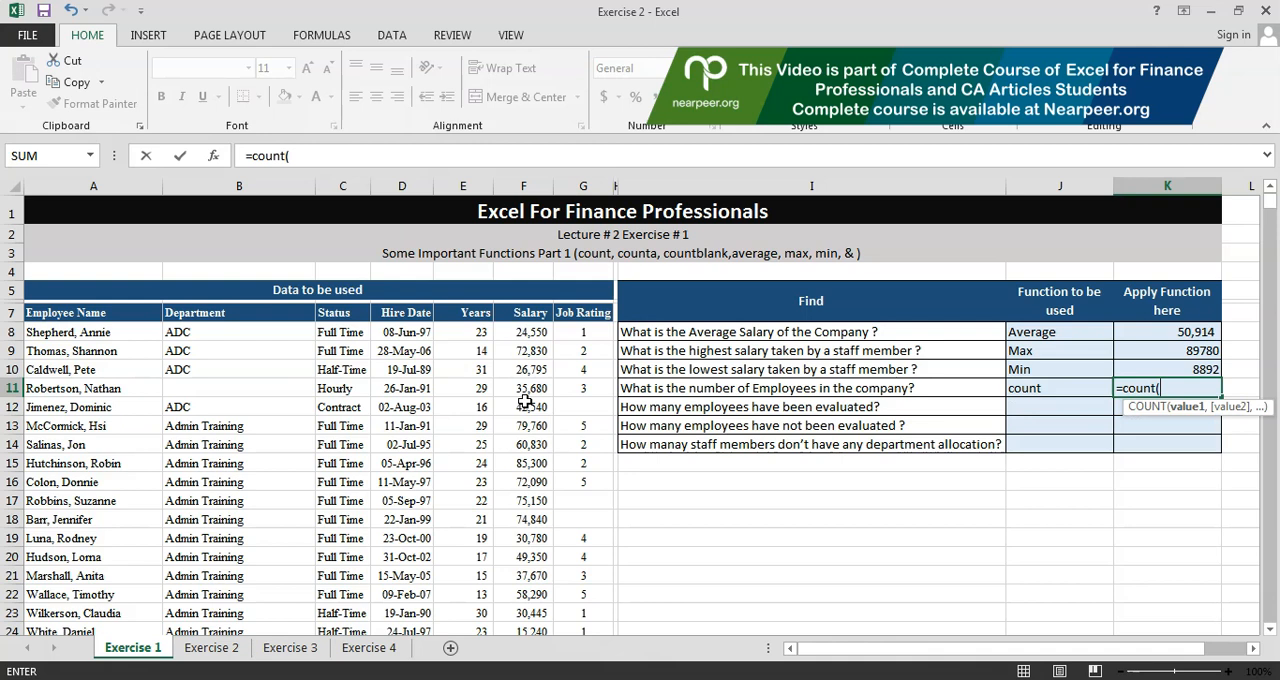
text(salar)
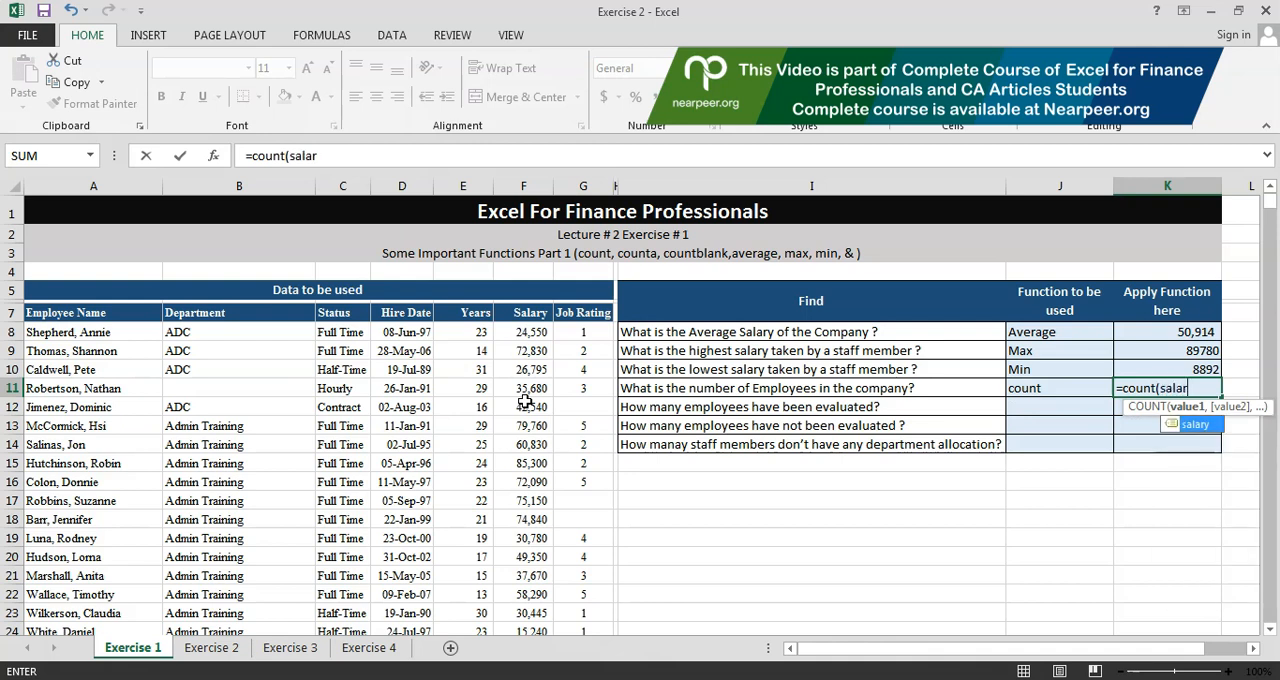
text(y))
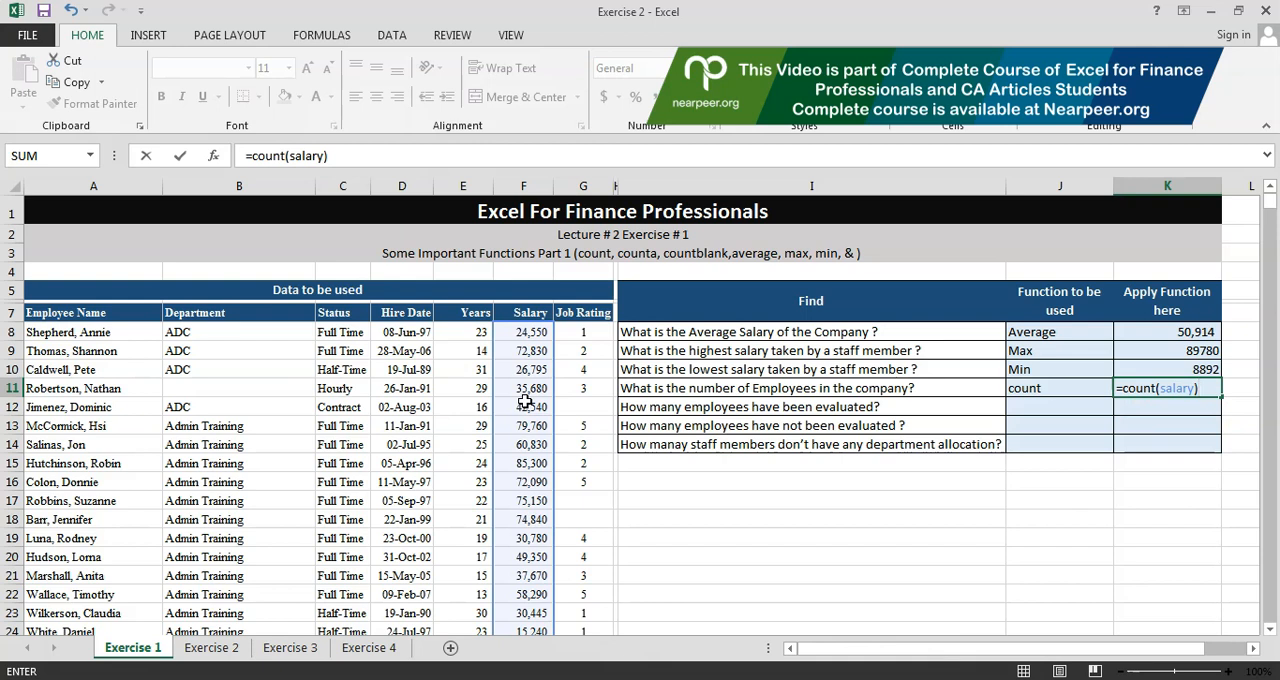
scroll(63, 220, right, 3)
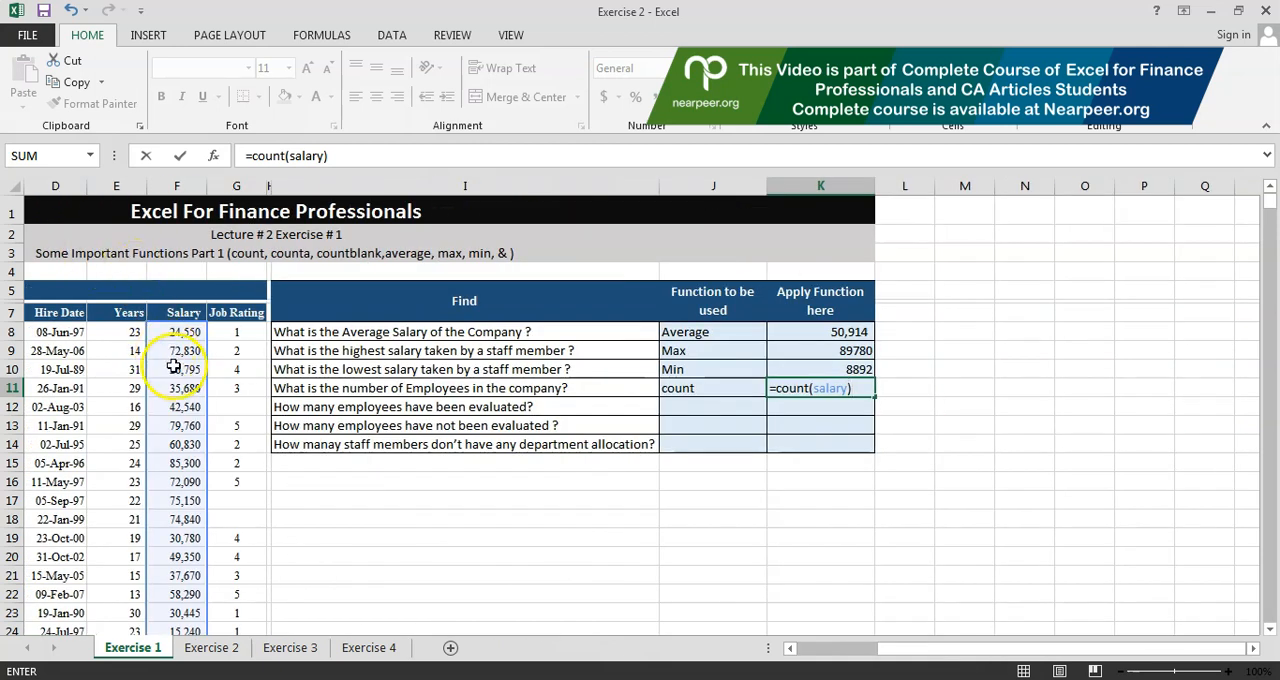
key(Return)
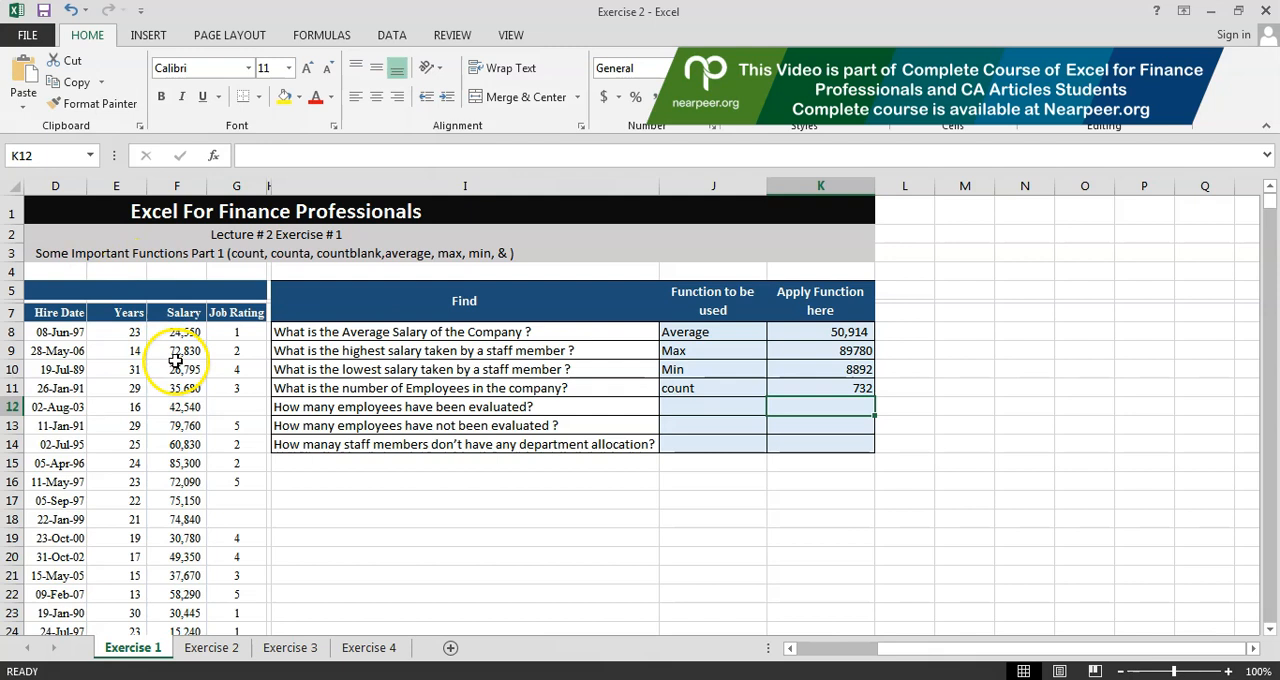
Step: Select J12, the function cell for the question on how many employees have been evaluated
key(Left)
key(Left)
key(Left)
key(Left)
key(Left)
key(Left)
key(Left)
key(Left)
key(Left)
key(Left)
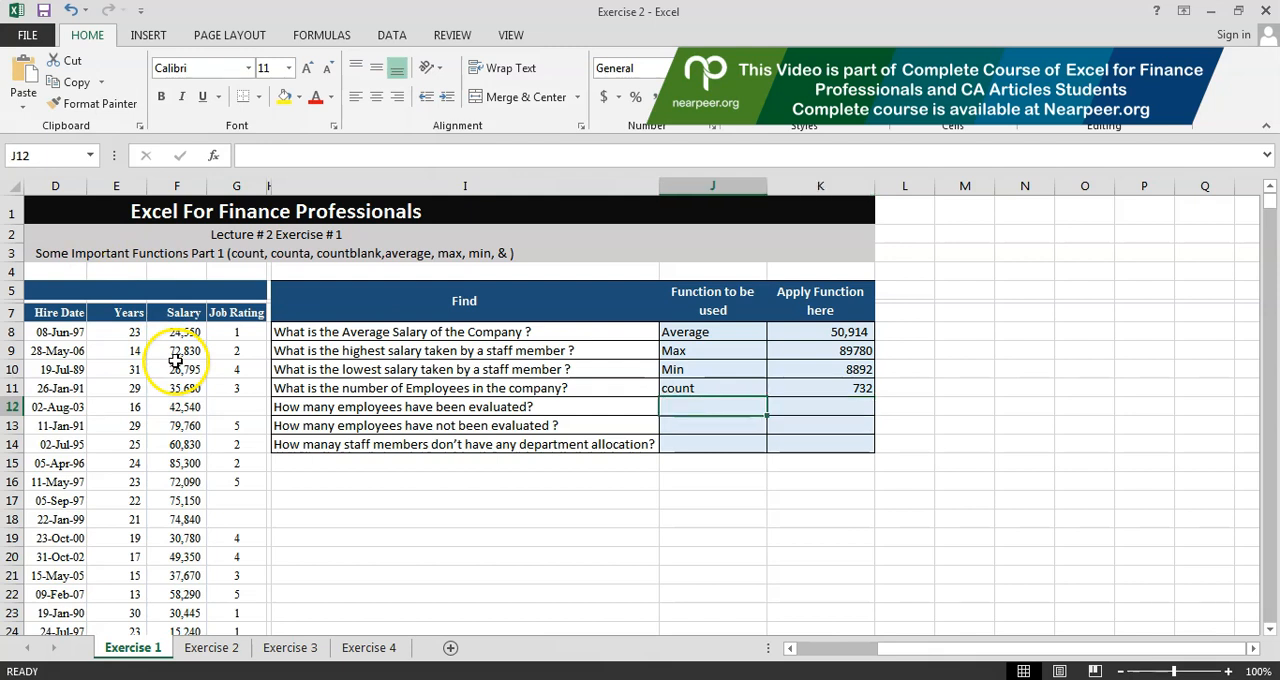